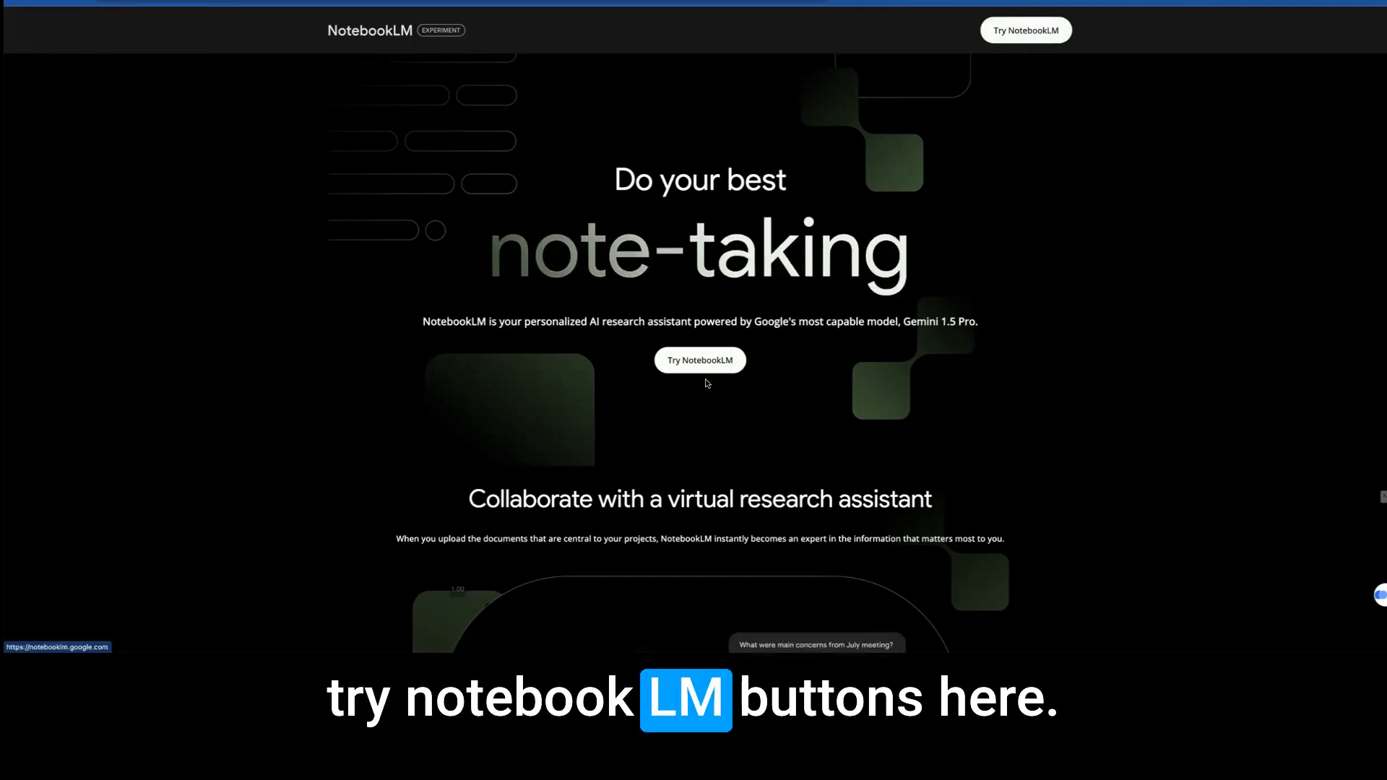
Create a new notebook from the NotebookLM home page.
scroll(710, 354, "down", 5)
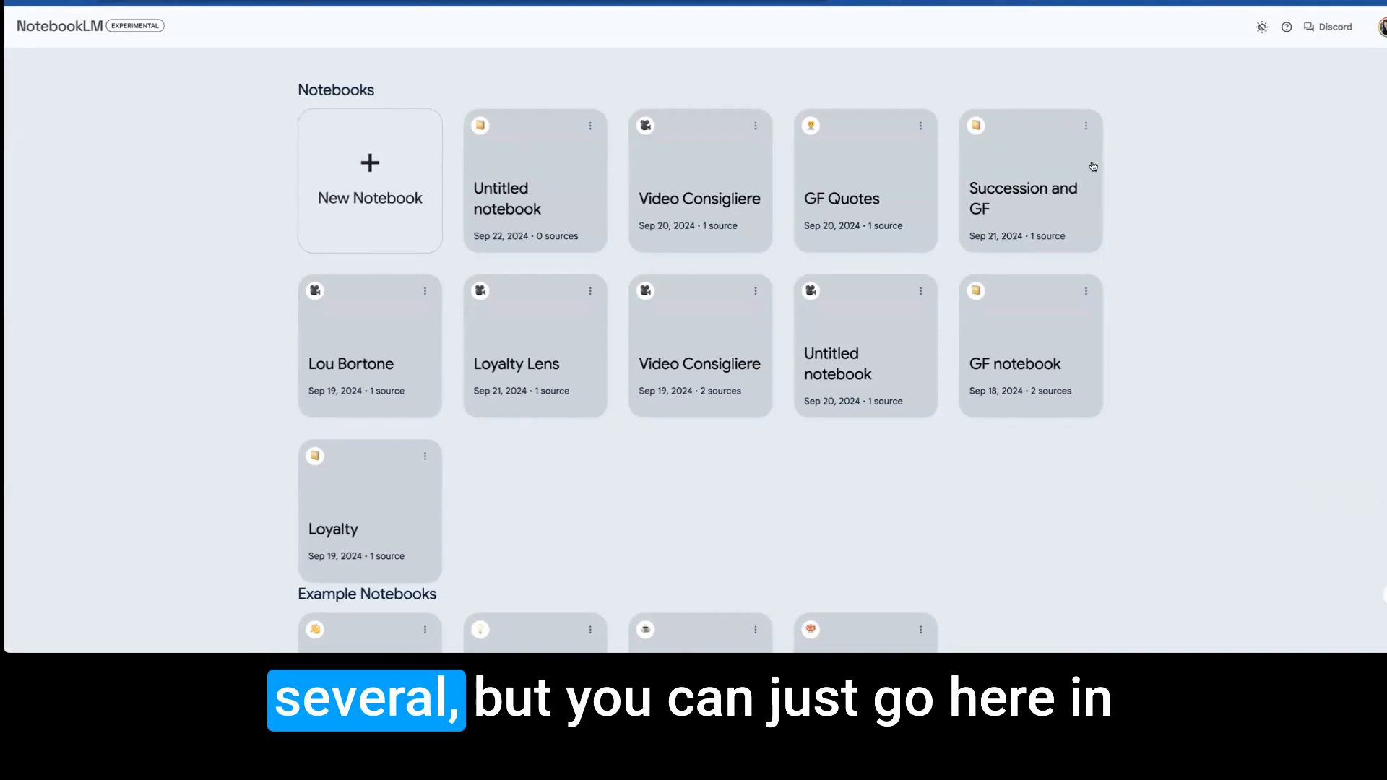
left_click(368, 163)
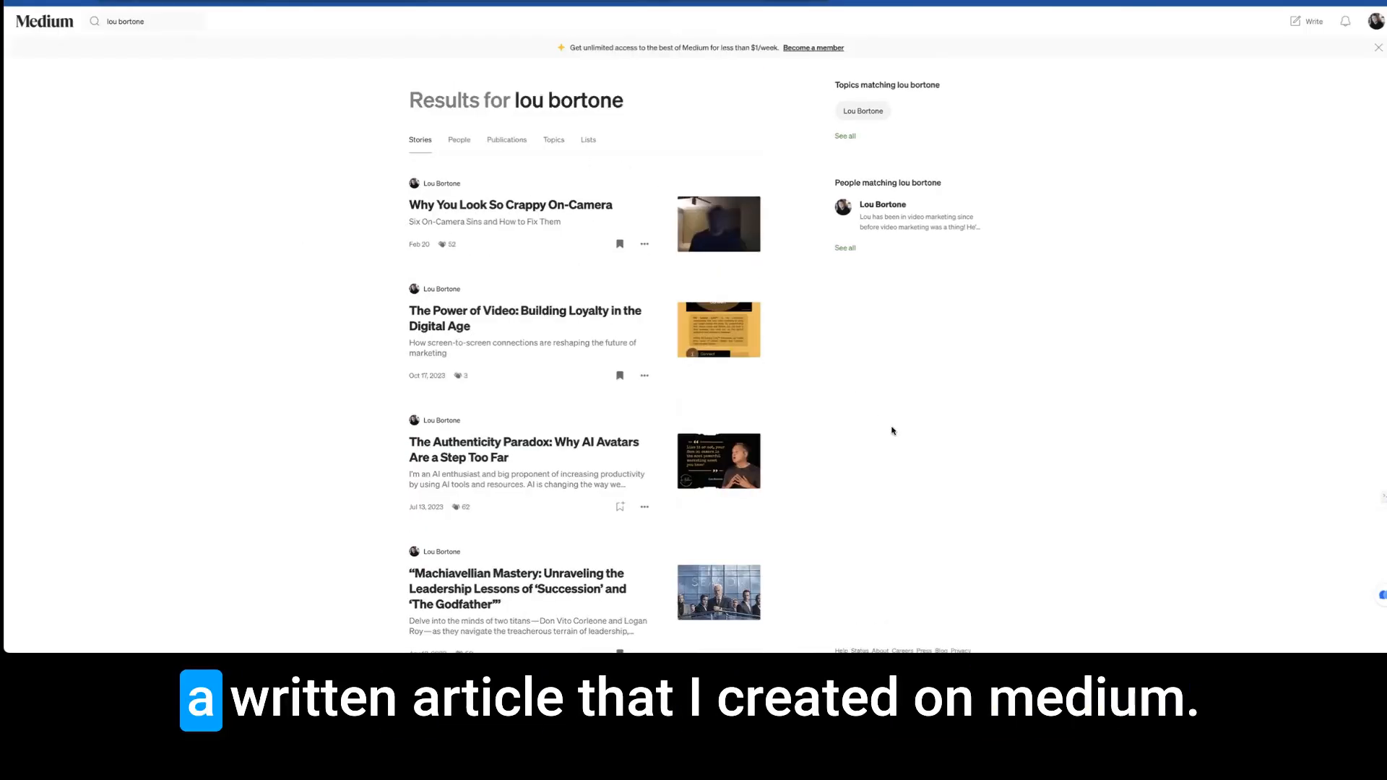
Switch to Medium, open the article "How a down and out writer penned one of the greatest novels of all time." and copy its URL.
scroll(932, 420, "down", 5)
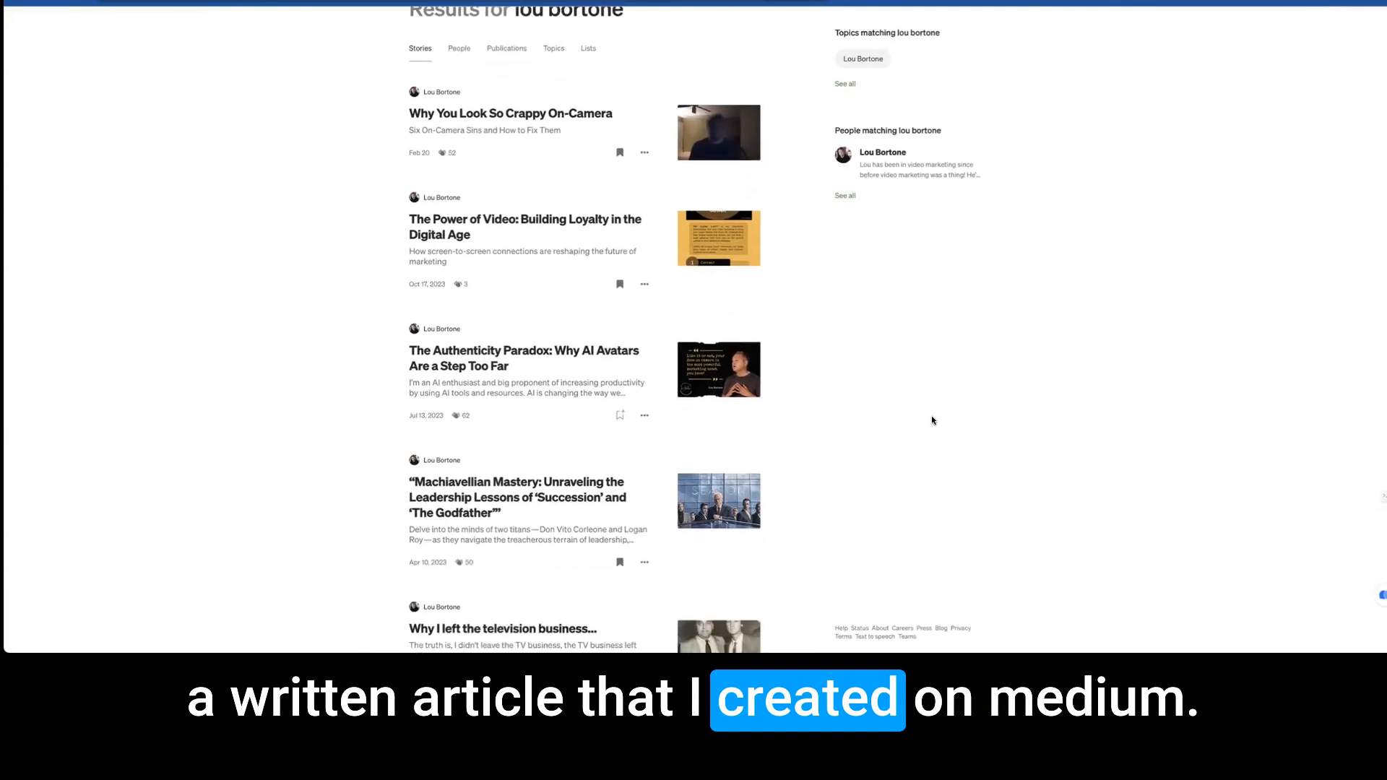
scroll(931, 420, "down", 3)
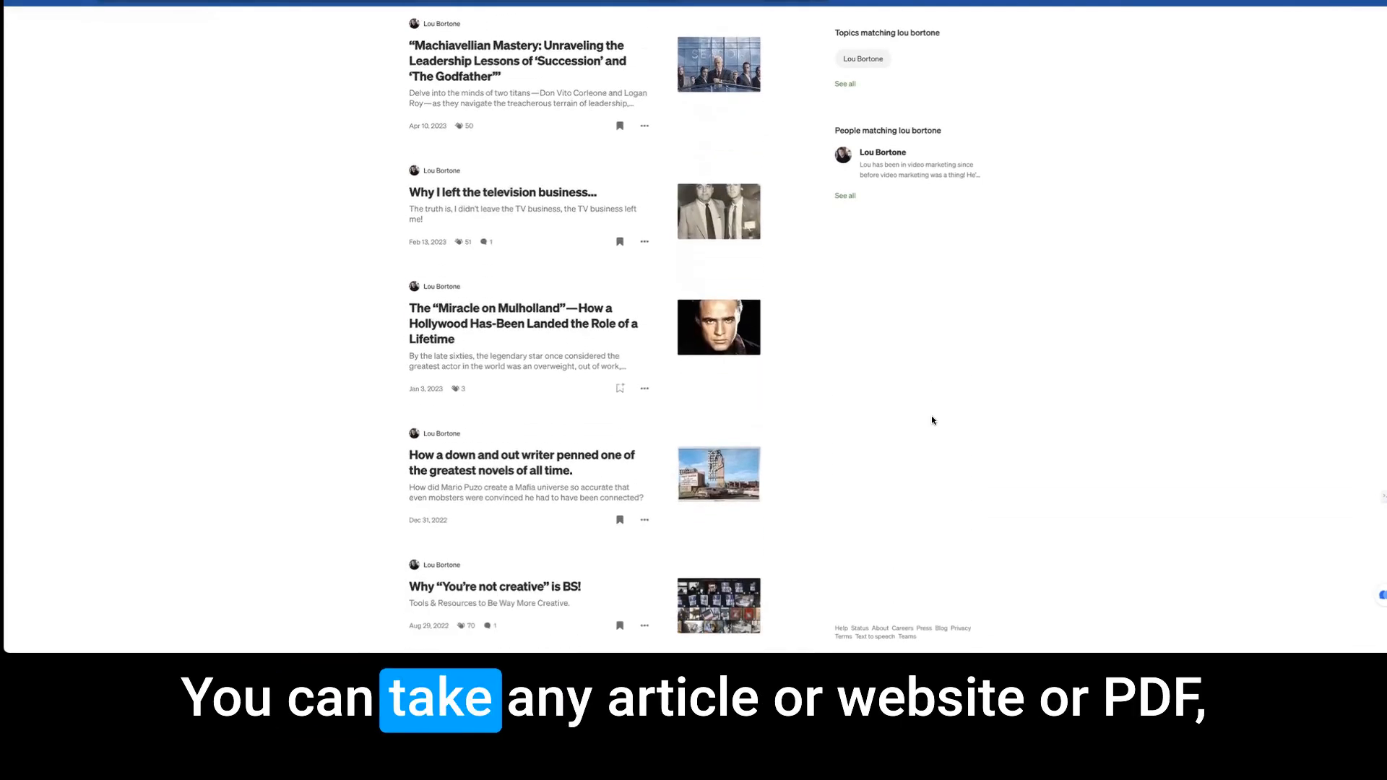
scroll(932, 421, "down", 1)
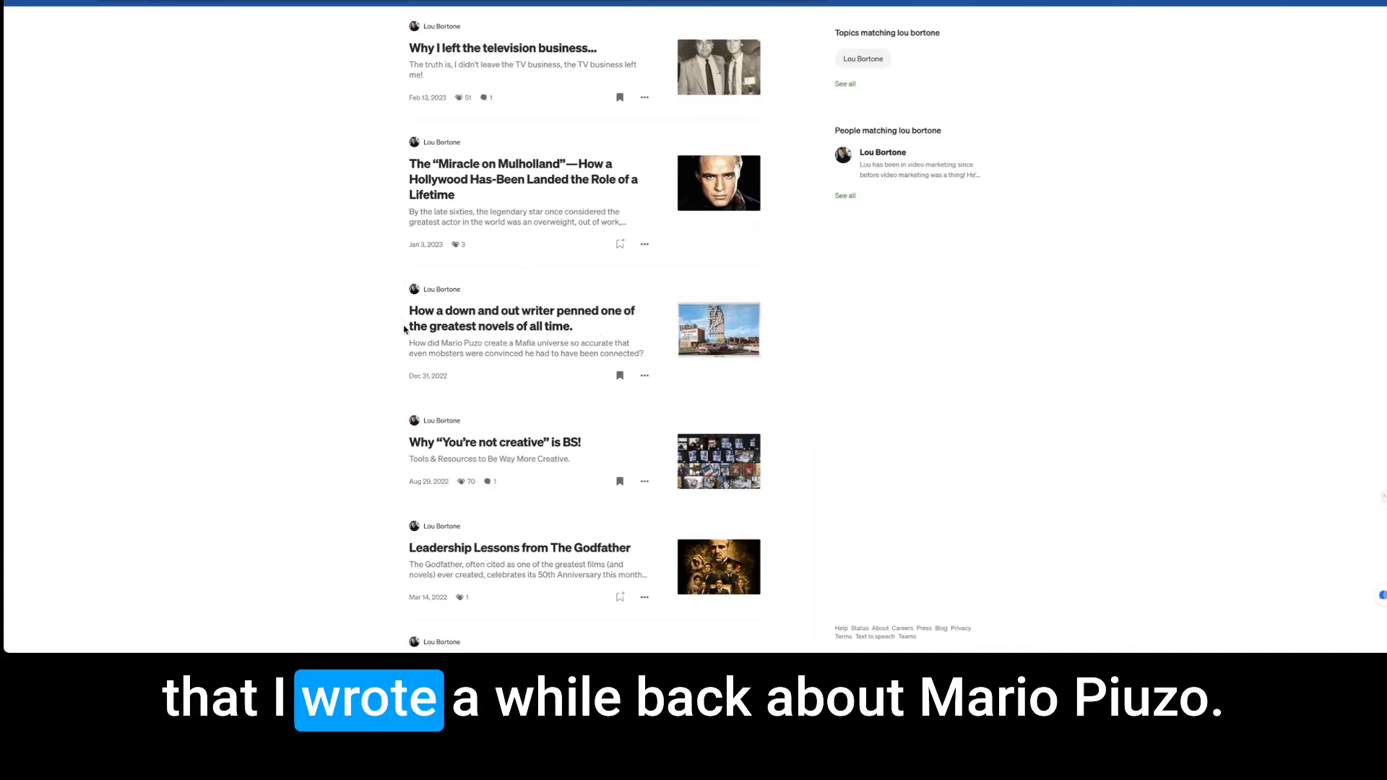
left_click(518, 322)
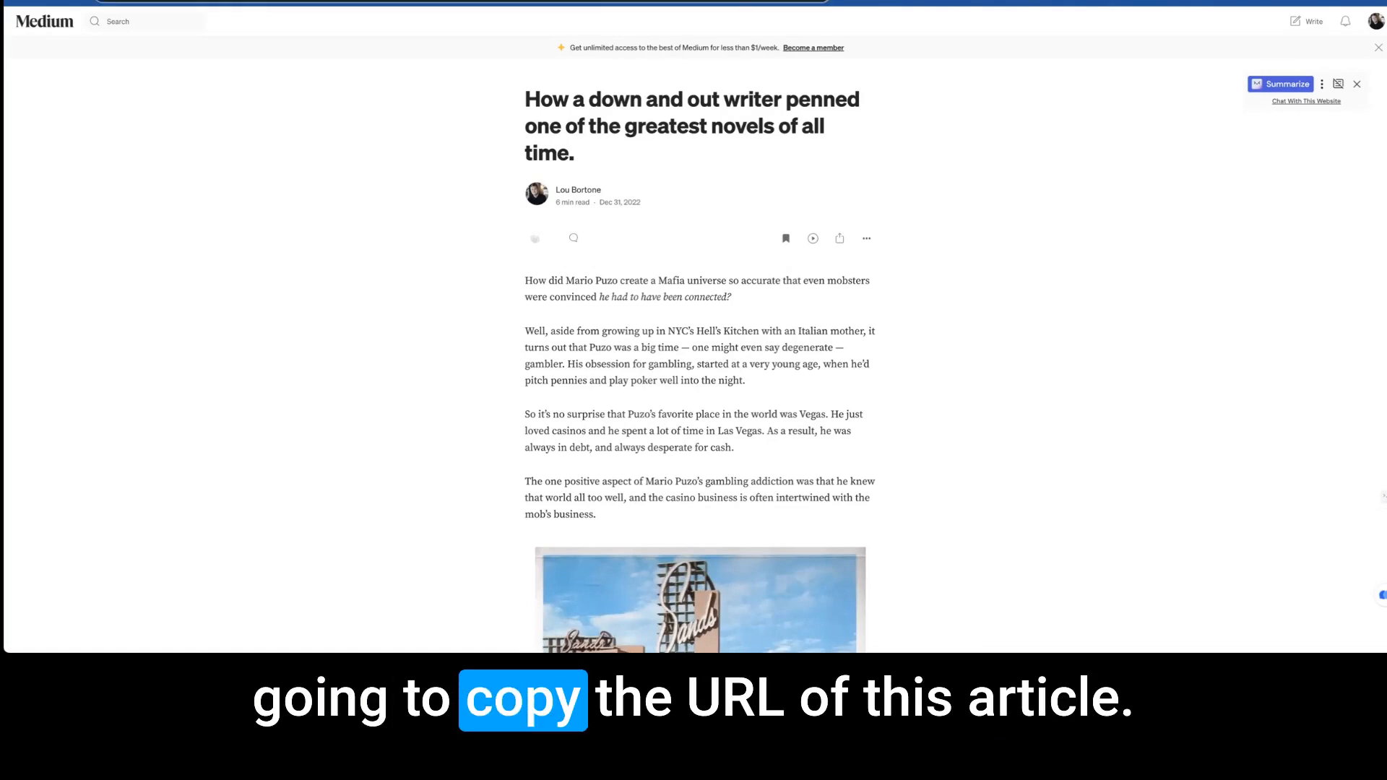
left_click(77, 0)
left_click(78, 1)
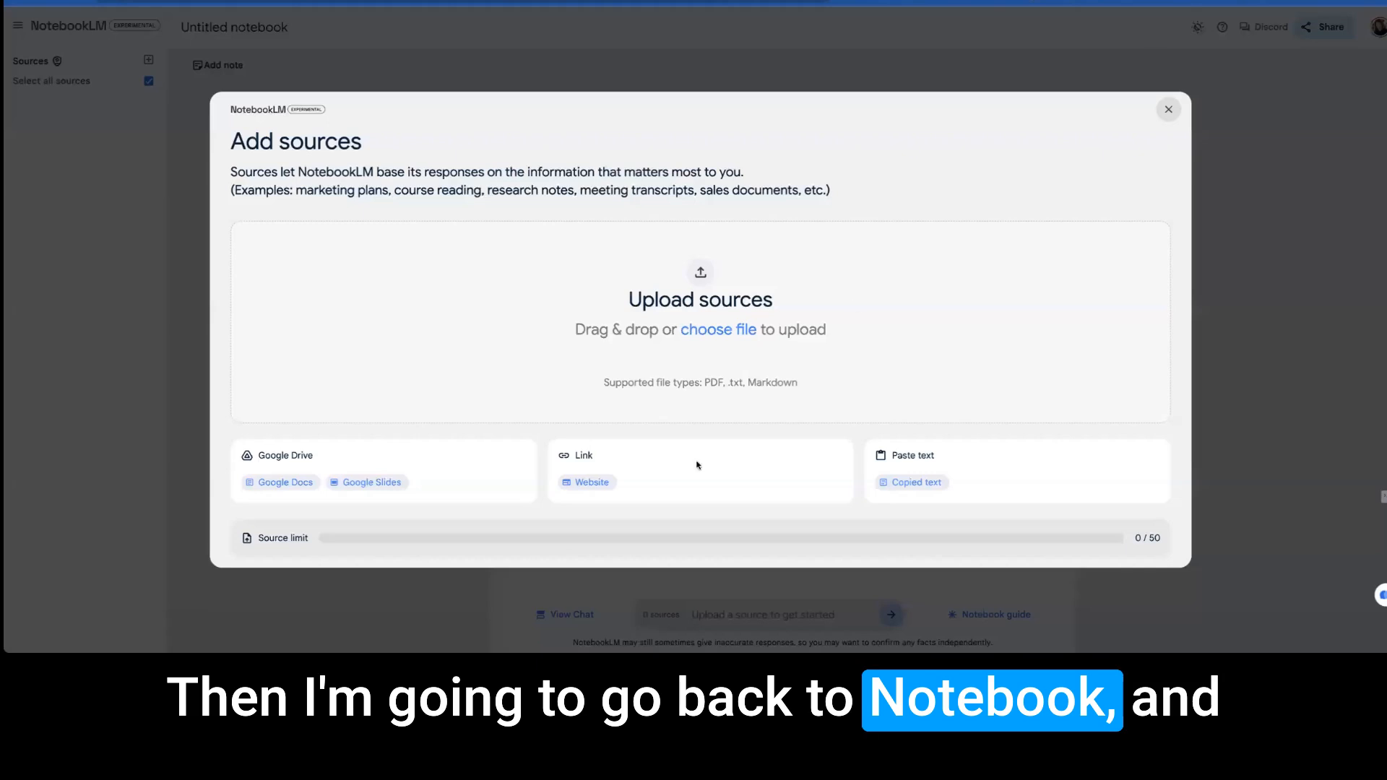
Switch back to NotebookLM and add the copied article URL as a website source for the untitled notebook.
left_click(587, 483)
left_click(344, 274)
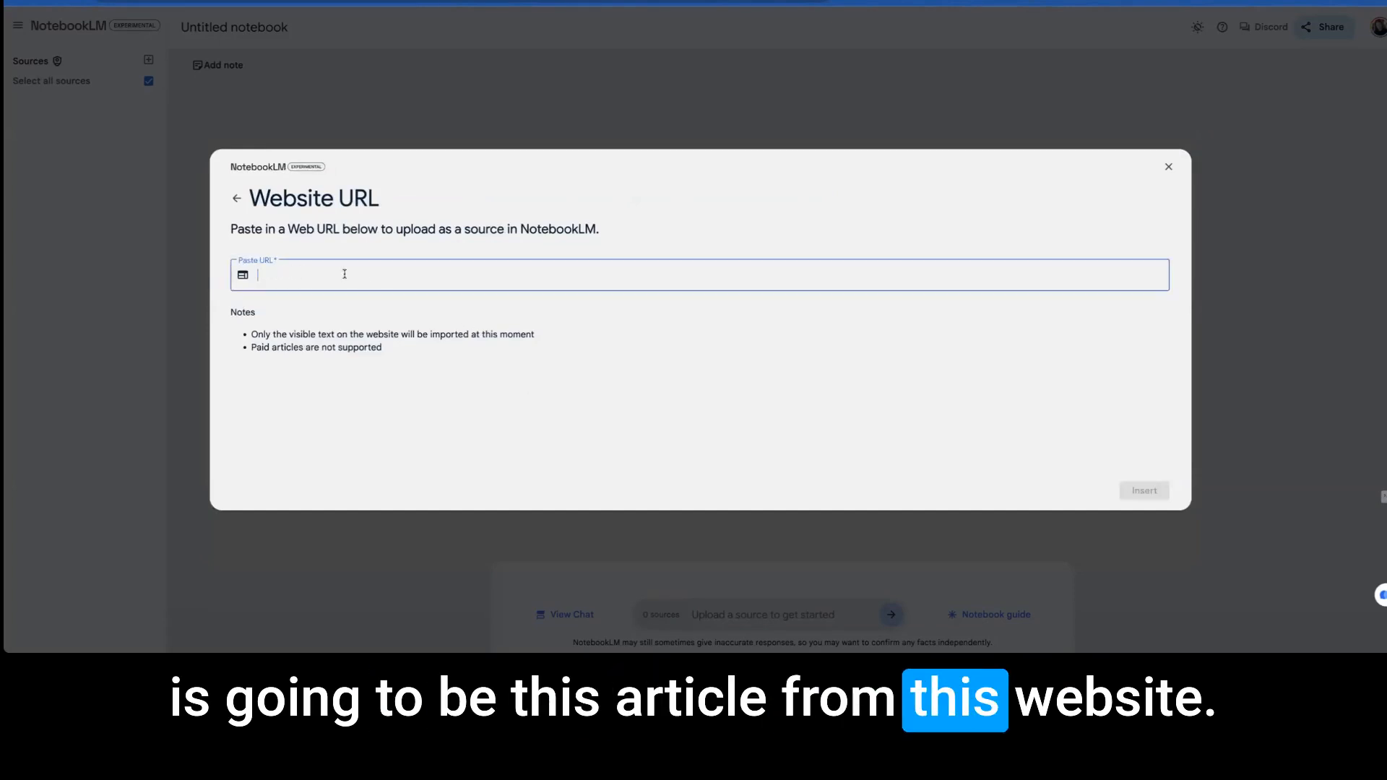
key("ctrl+v")
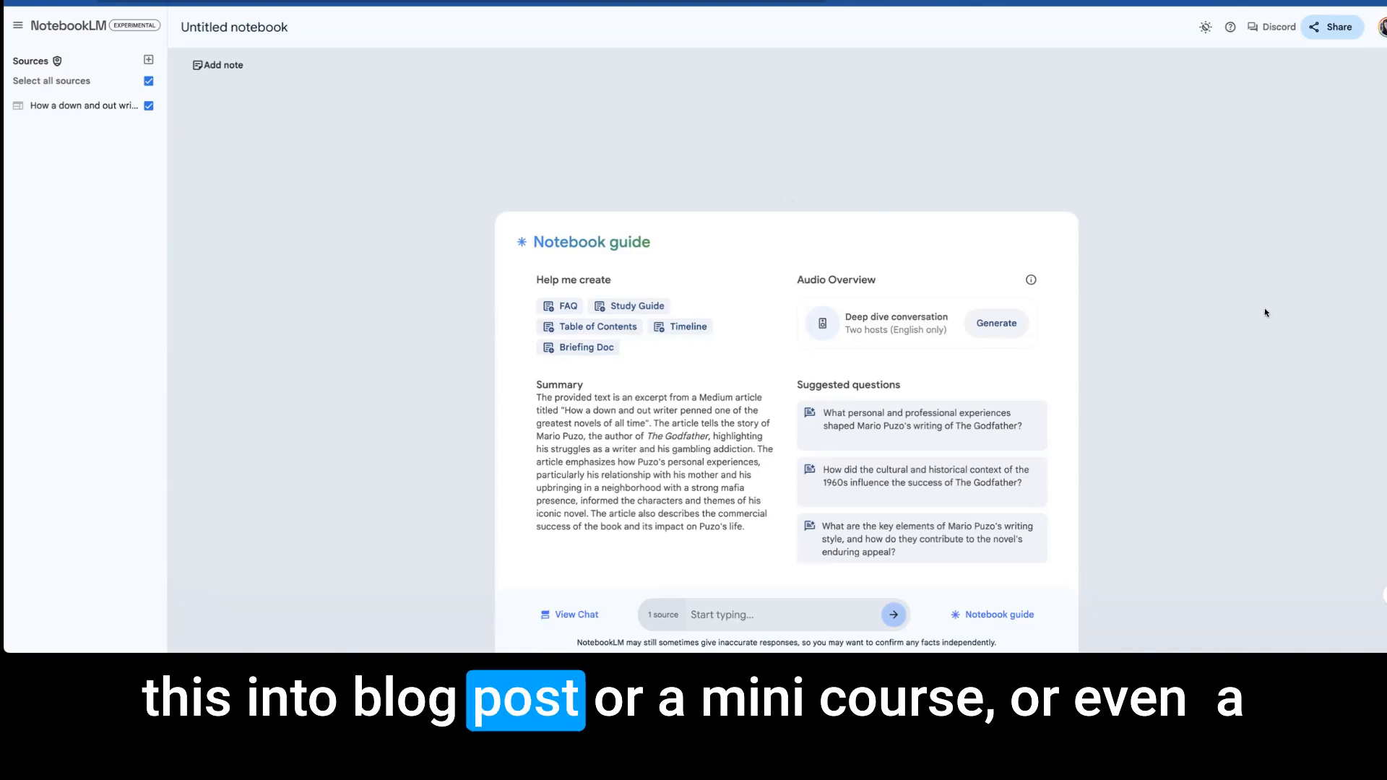
Generate a Table of Contents note from the article and rename the notebook "Mario".
left_click(608, 329)
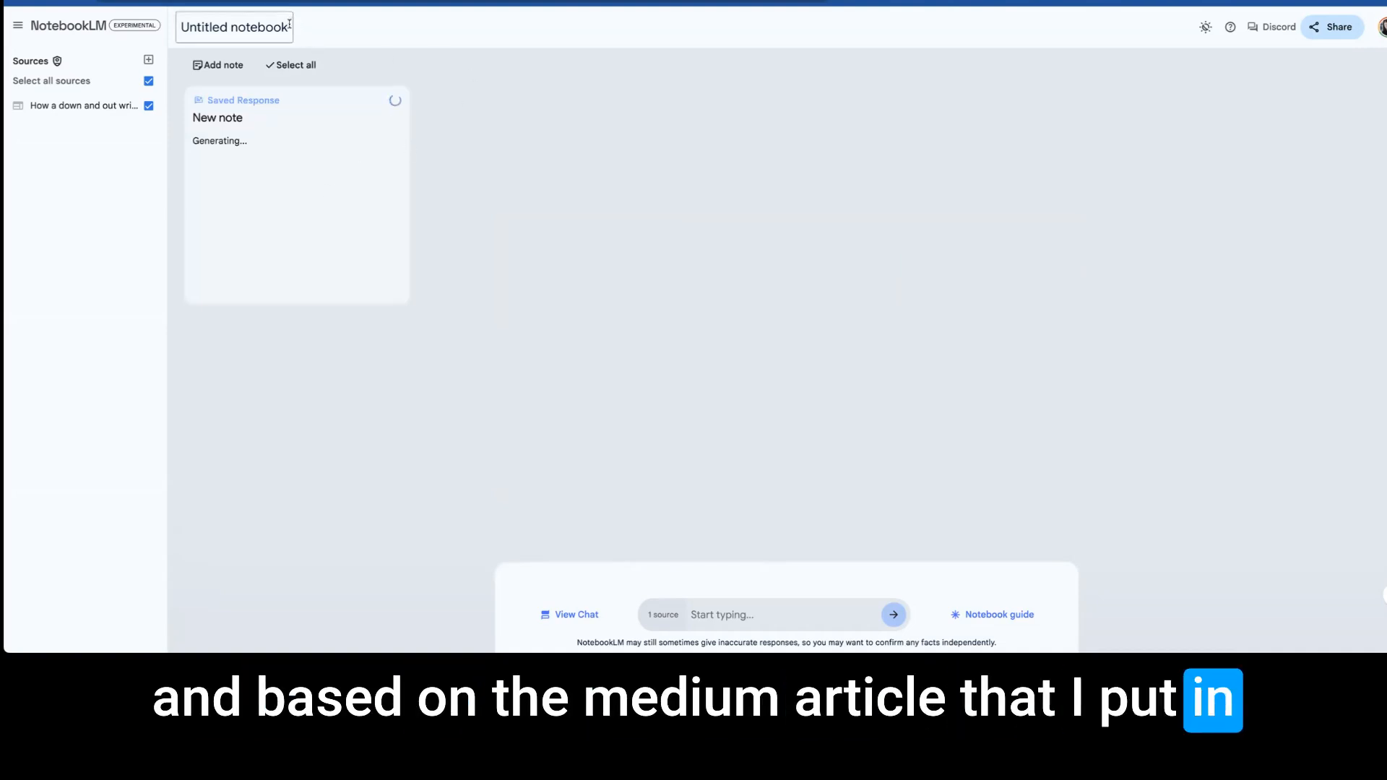
left_click_drag(288, 27, 177, 27)
type("Mario")
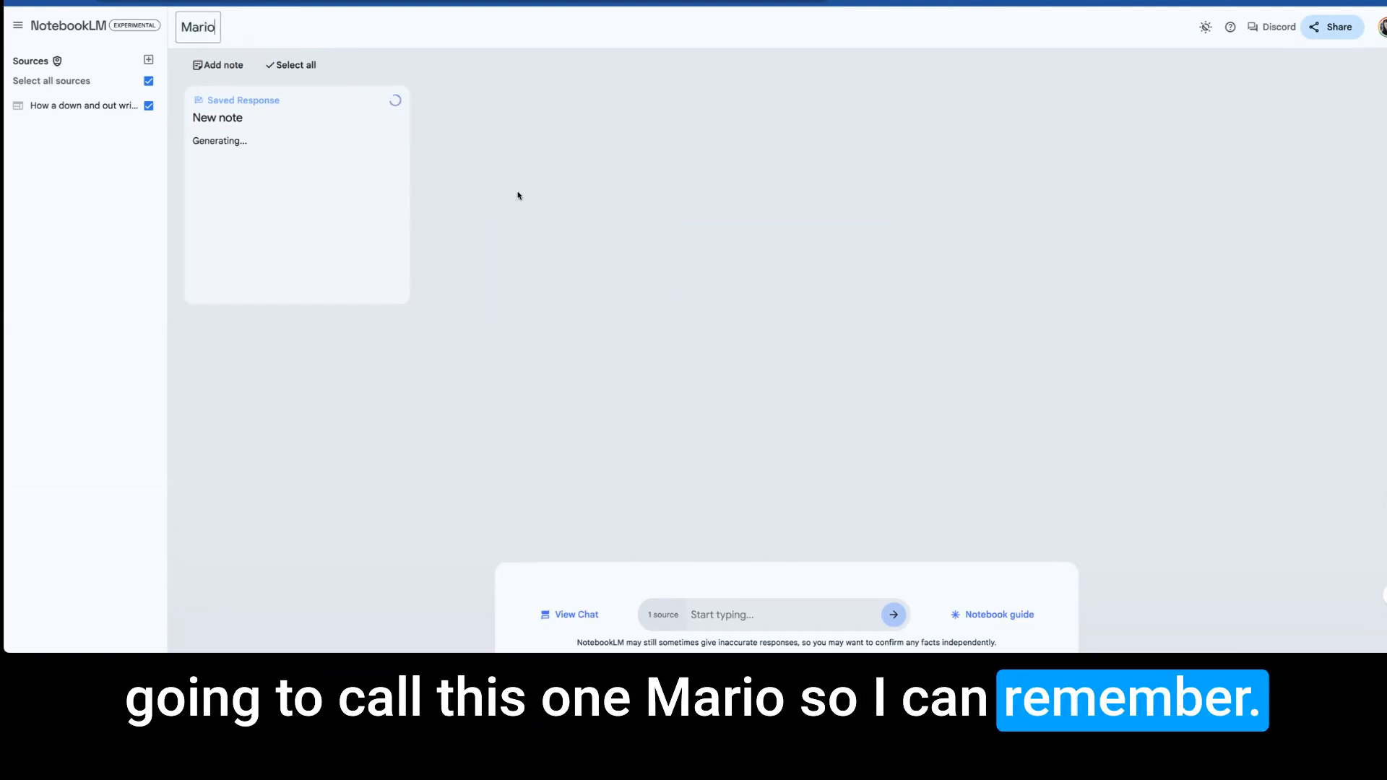
Open the generated table of contents note to read its sections, and close it again.
left_click(293, 115)
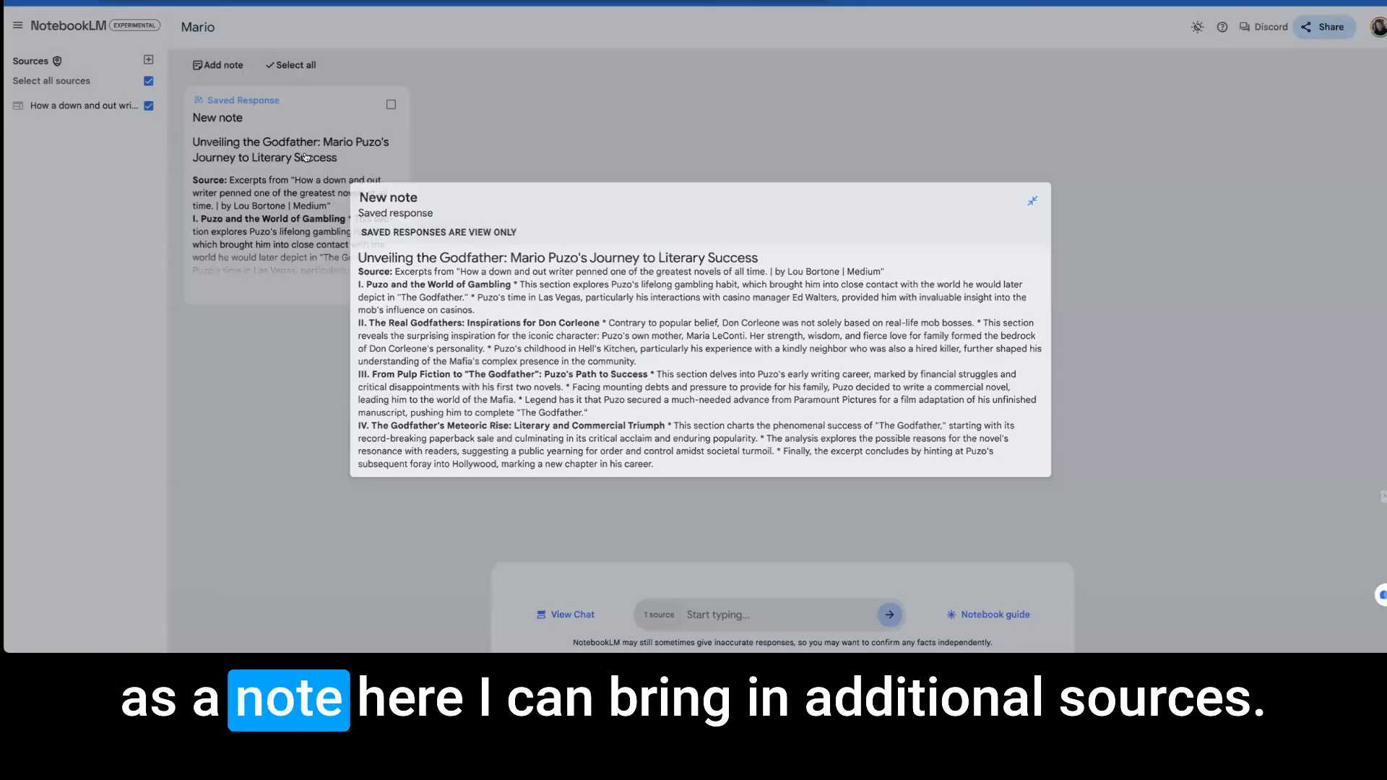
left_click(292, 156)
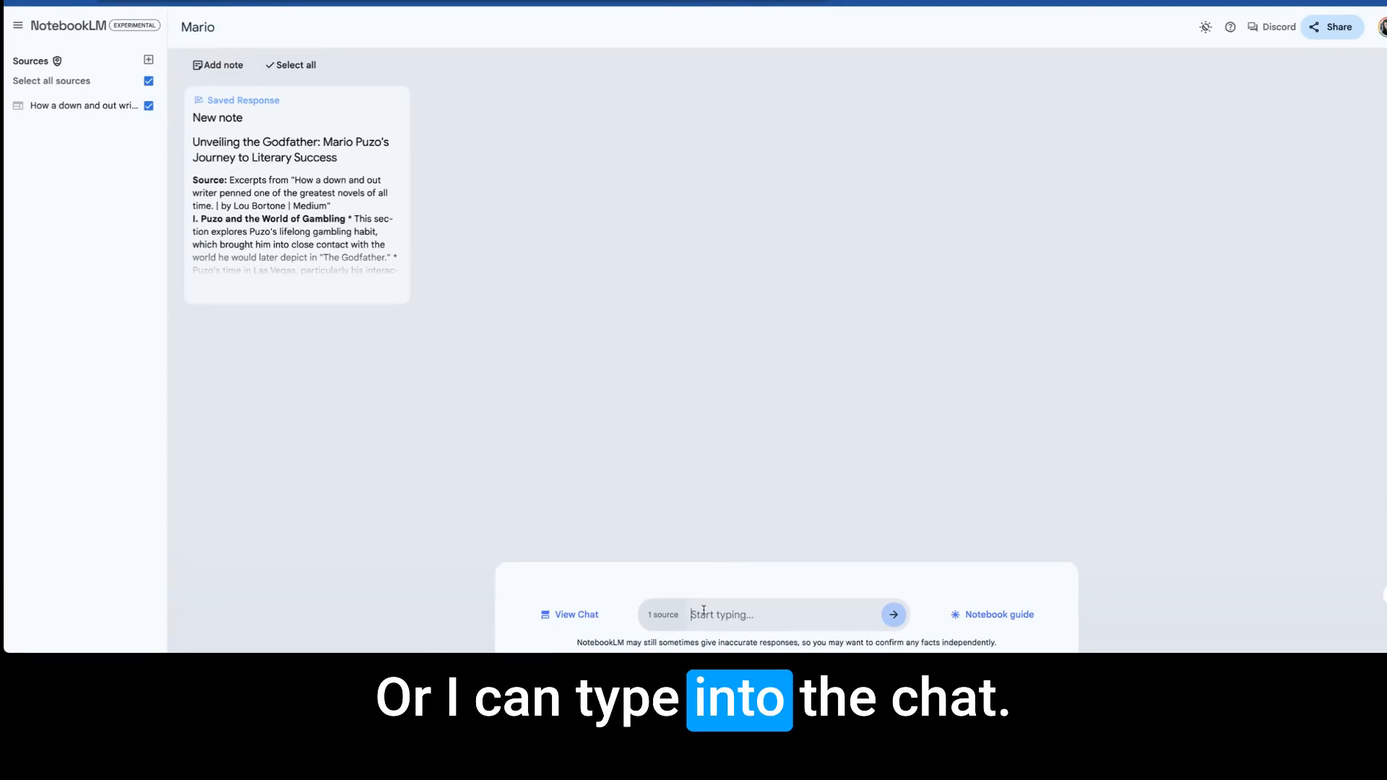
Ask the suggested question about how the 1960s cultural and historical context influenced The Godfather's success, and save the answer as a note.
left_click(1006, 616)
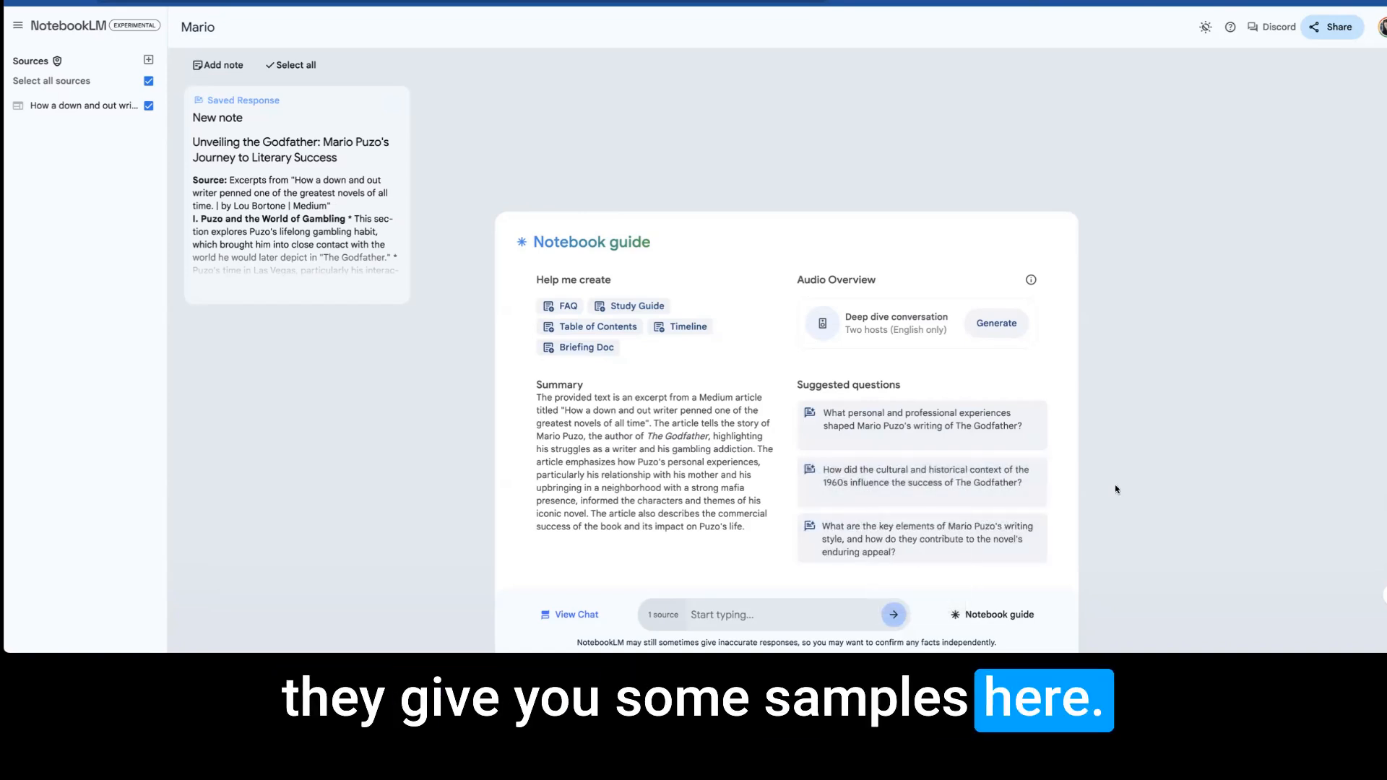
left_click(918, 481)
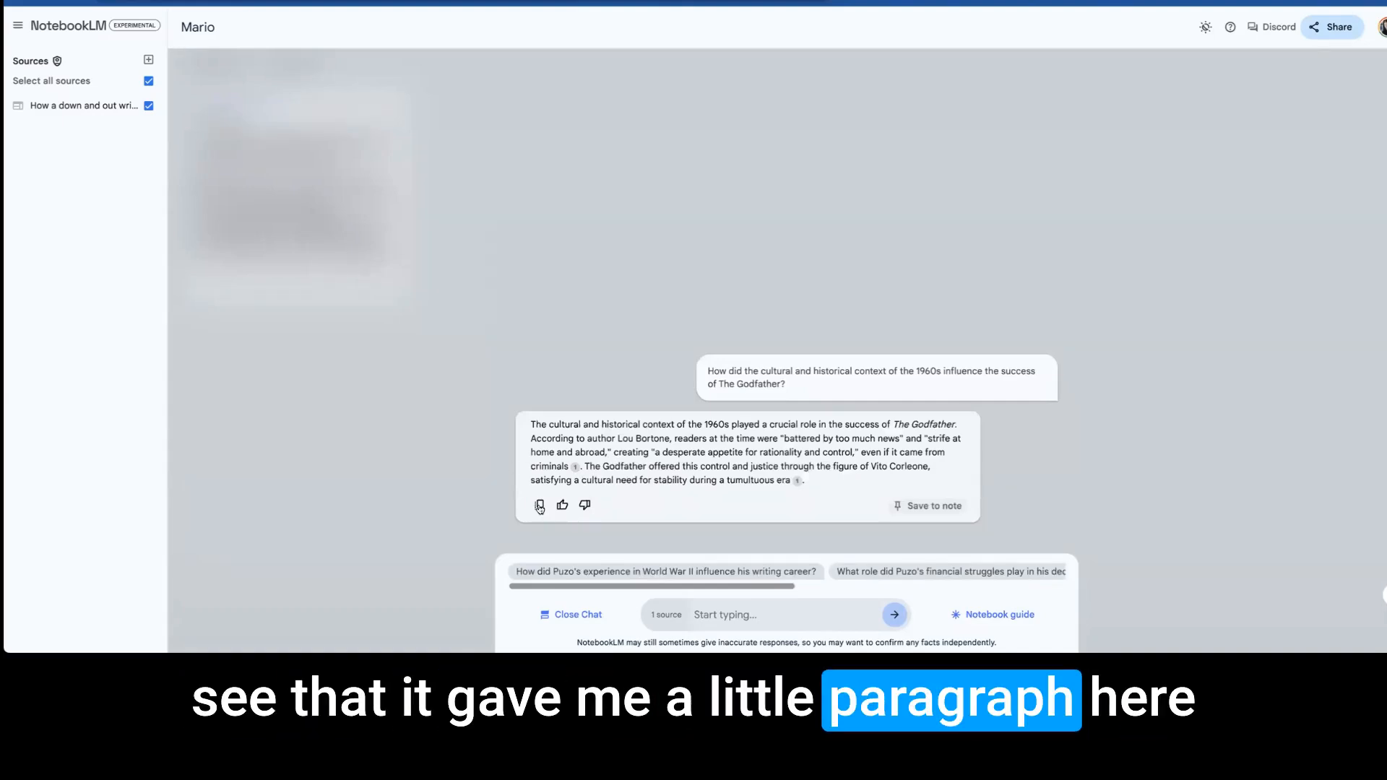
left_click(929, 506)
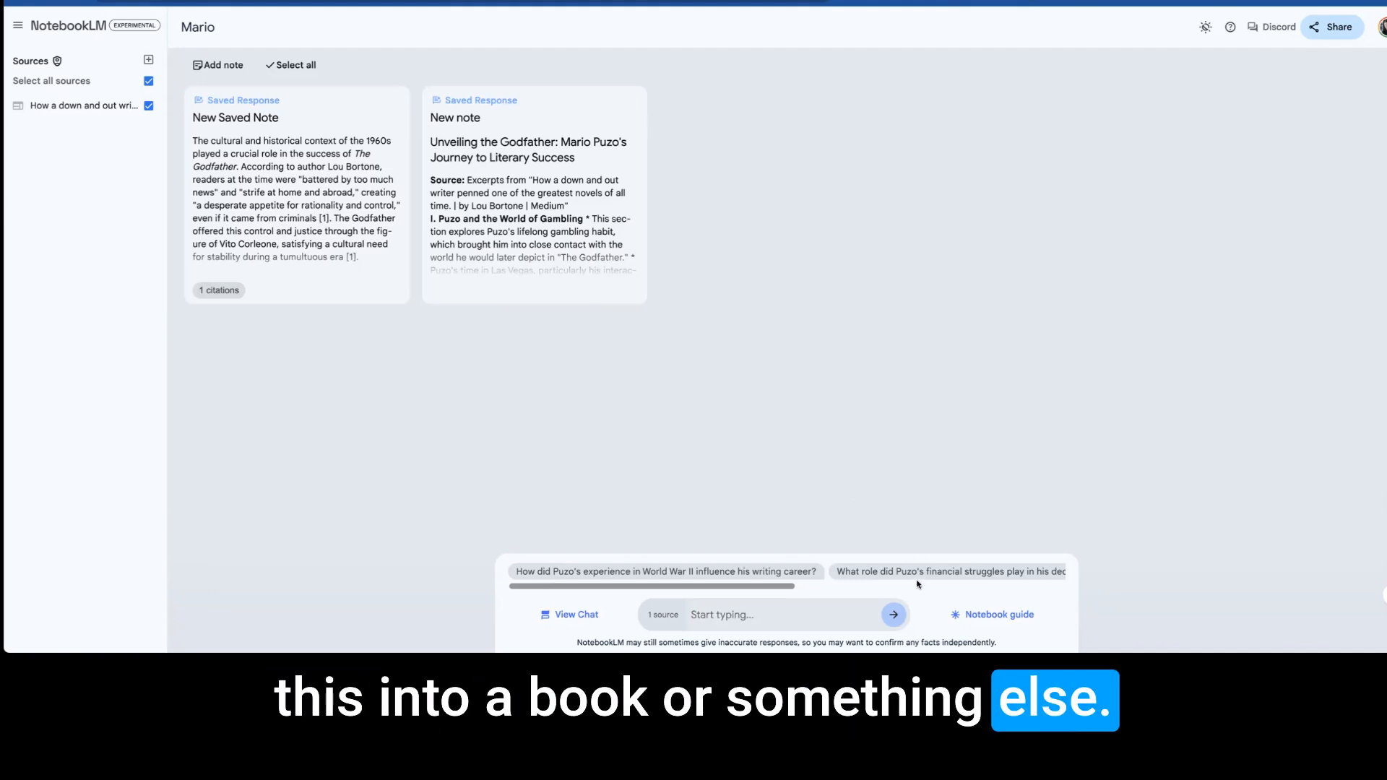
Generate the two-host Deep dive conversation audio overview, listen to its opening and pause it.
left_click(998, 618)
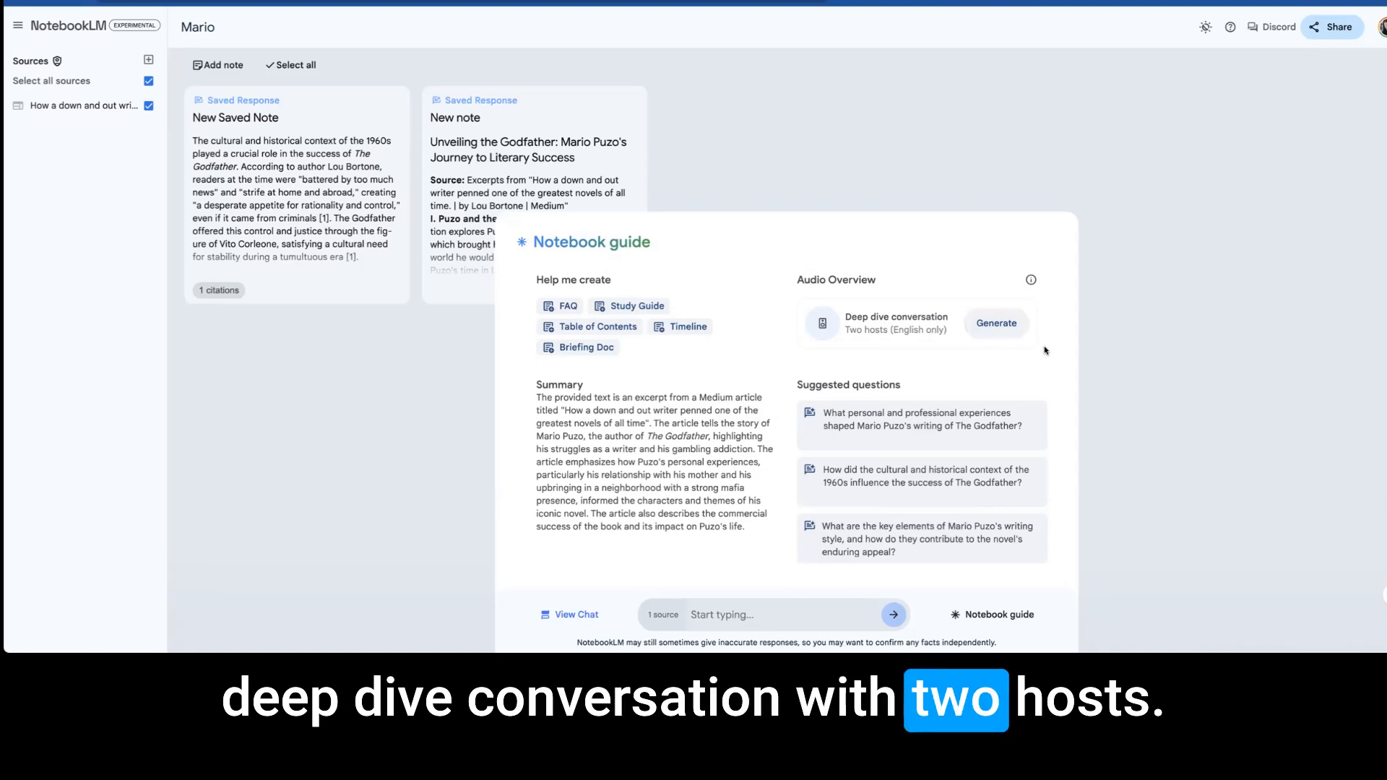
left_click(996, 323)
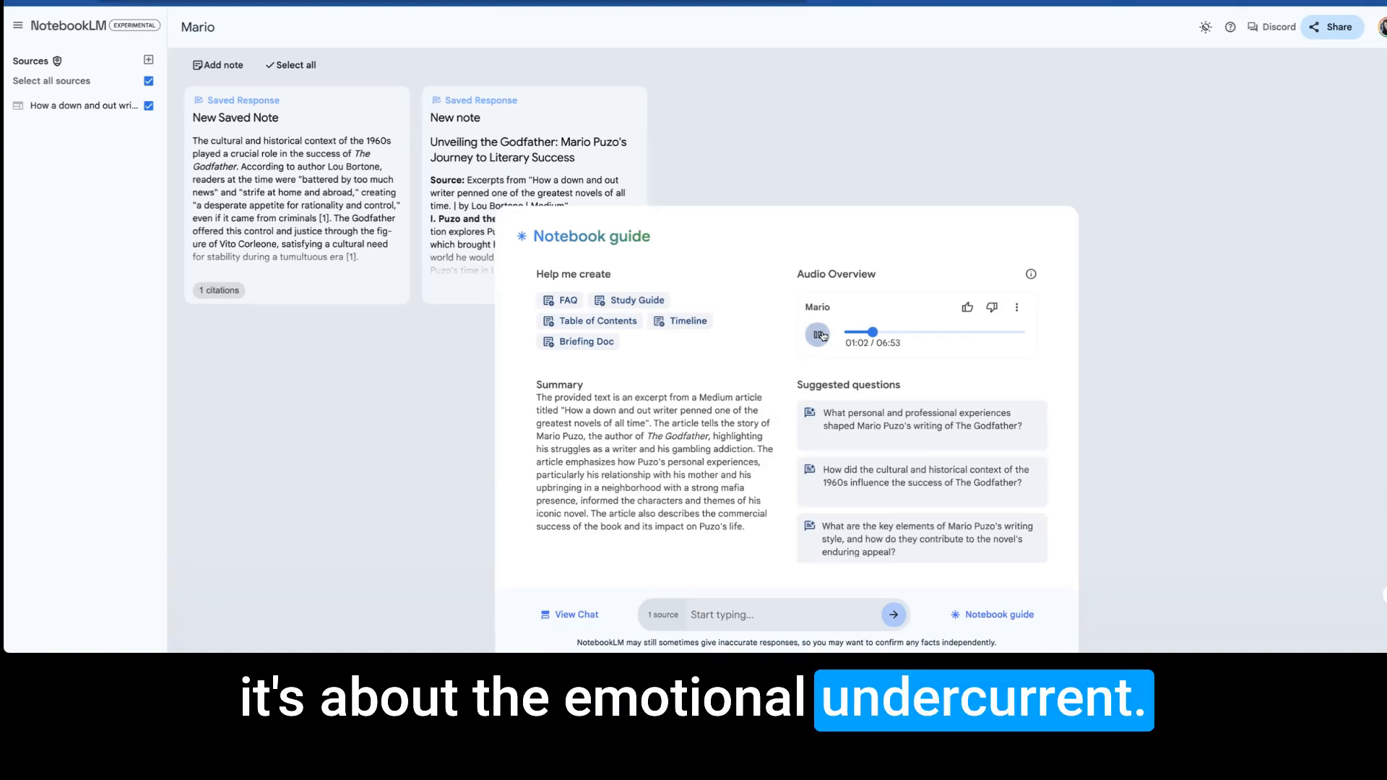
left_click(818, 334)
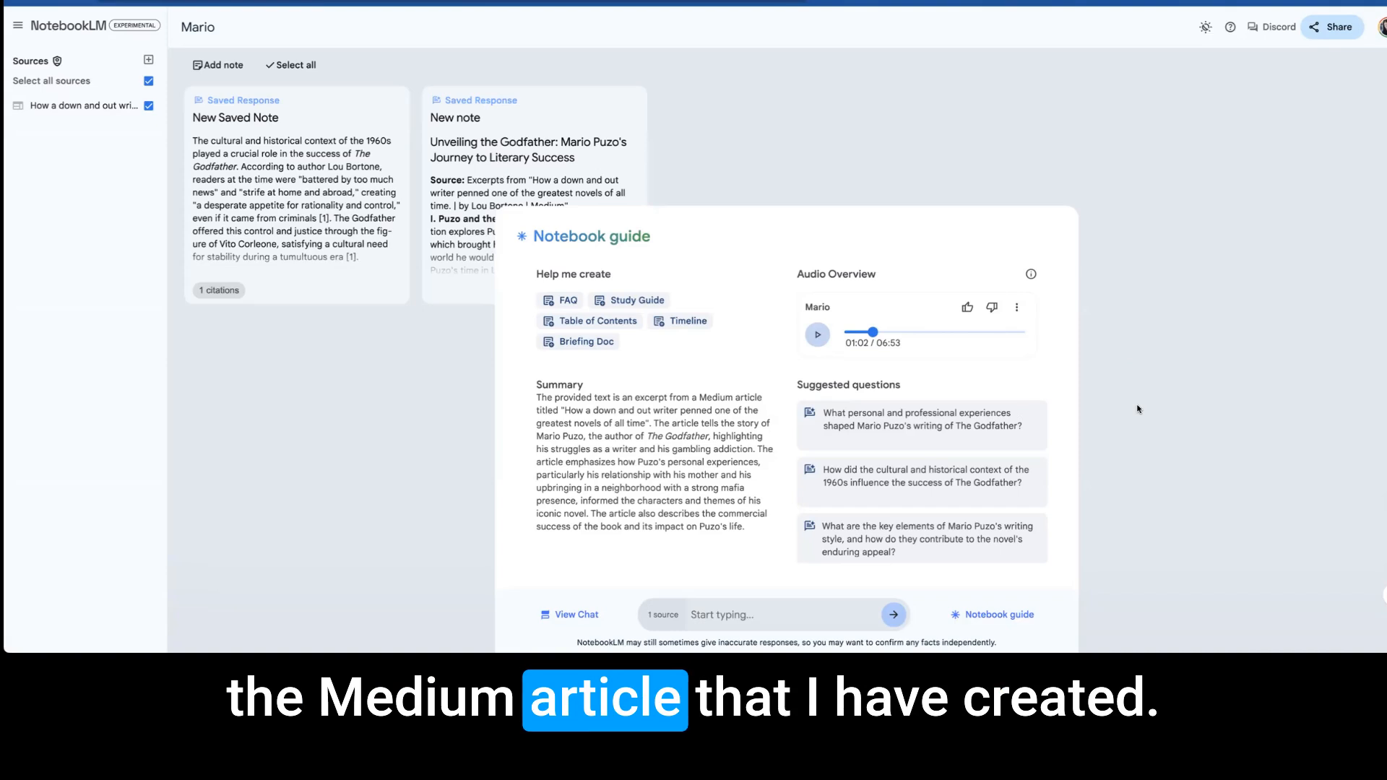
Download the Mario audio overview.
left_click(1017, 307)
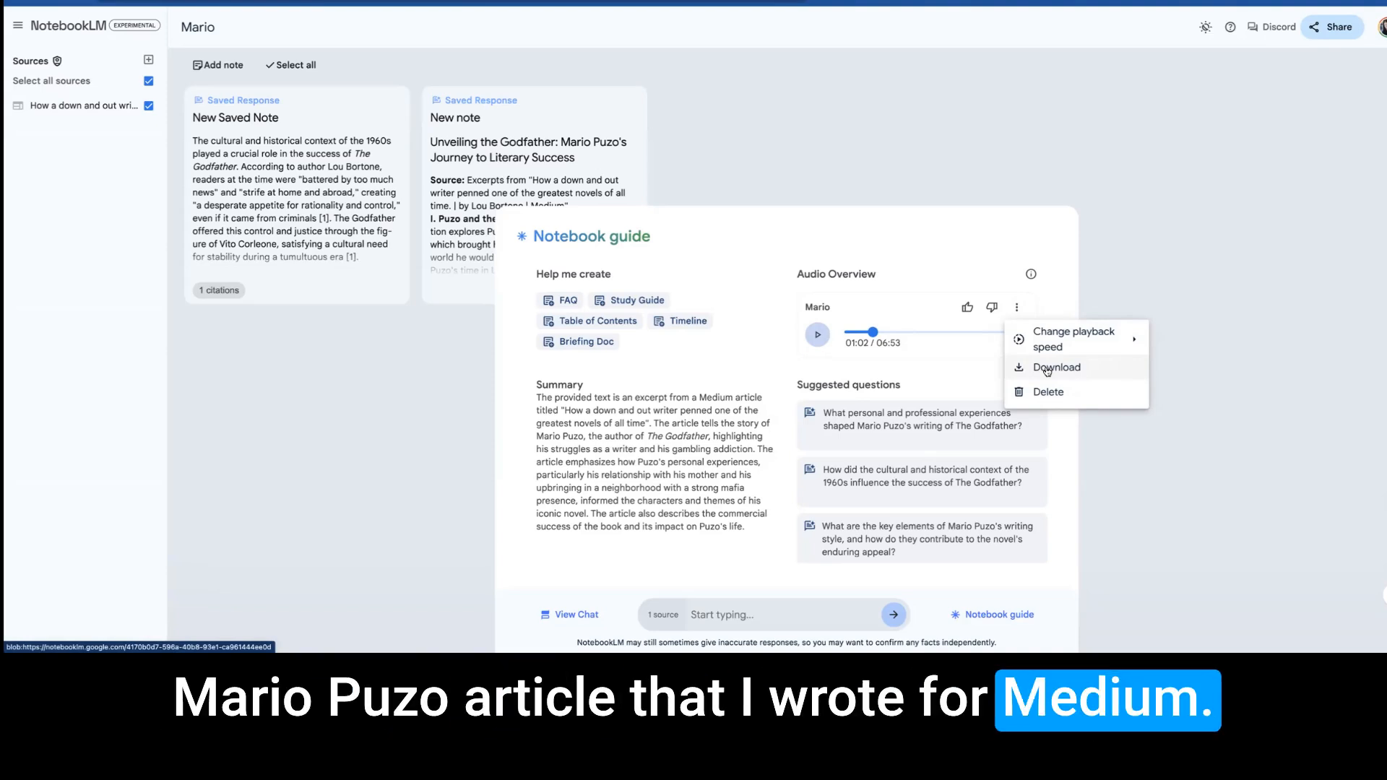
mouse_move(1069, 338)
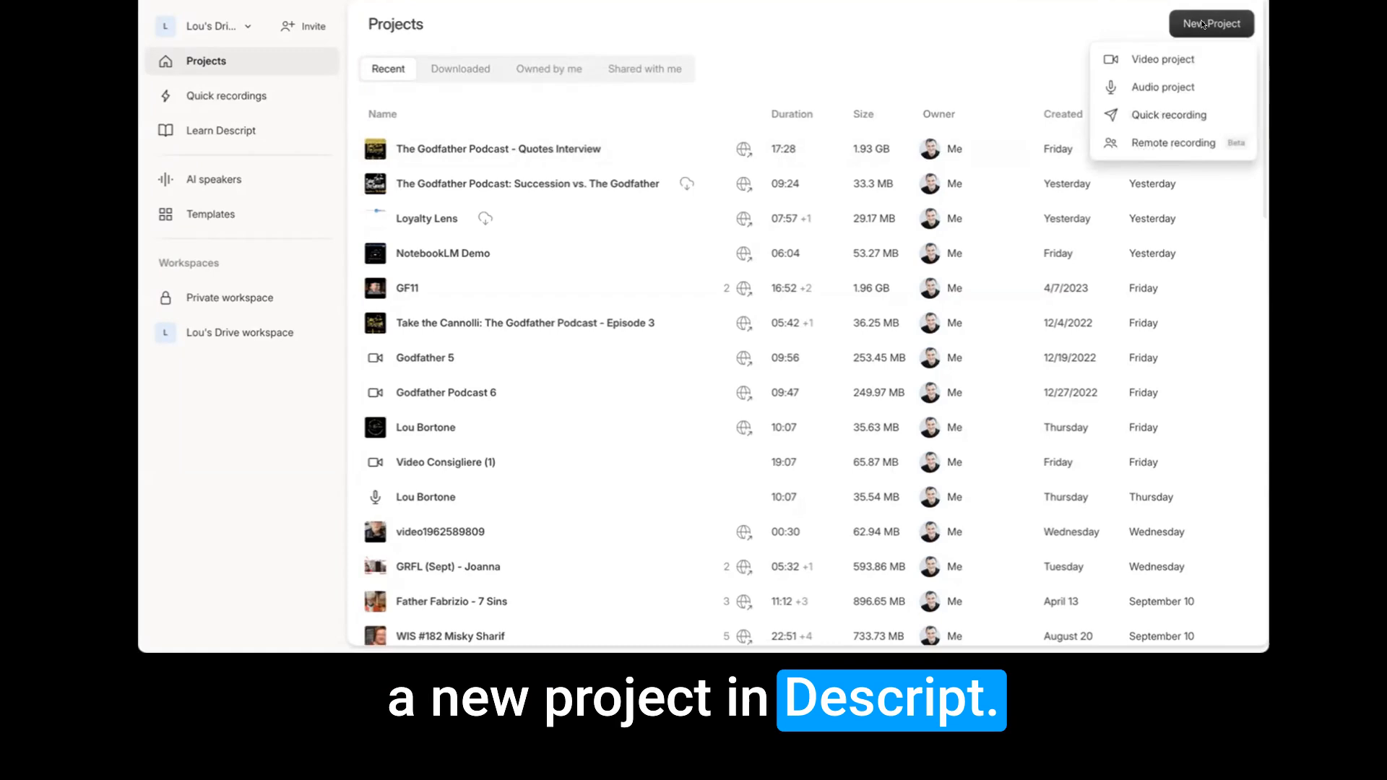
Switch to Descript and create a video project titled "How a down and out writer penned one of the greatest novels of all time.".
left_click(1175, 58)
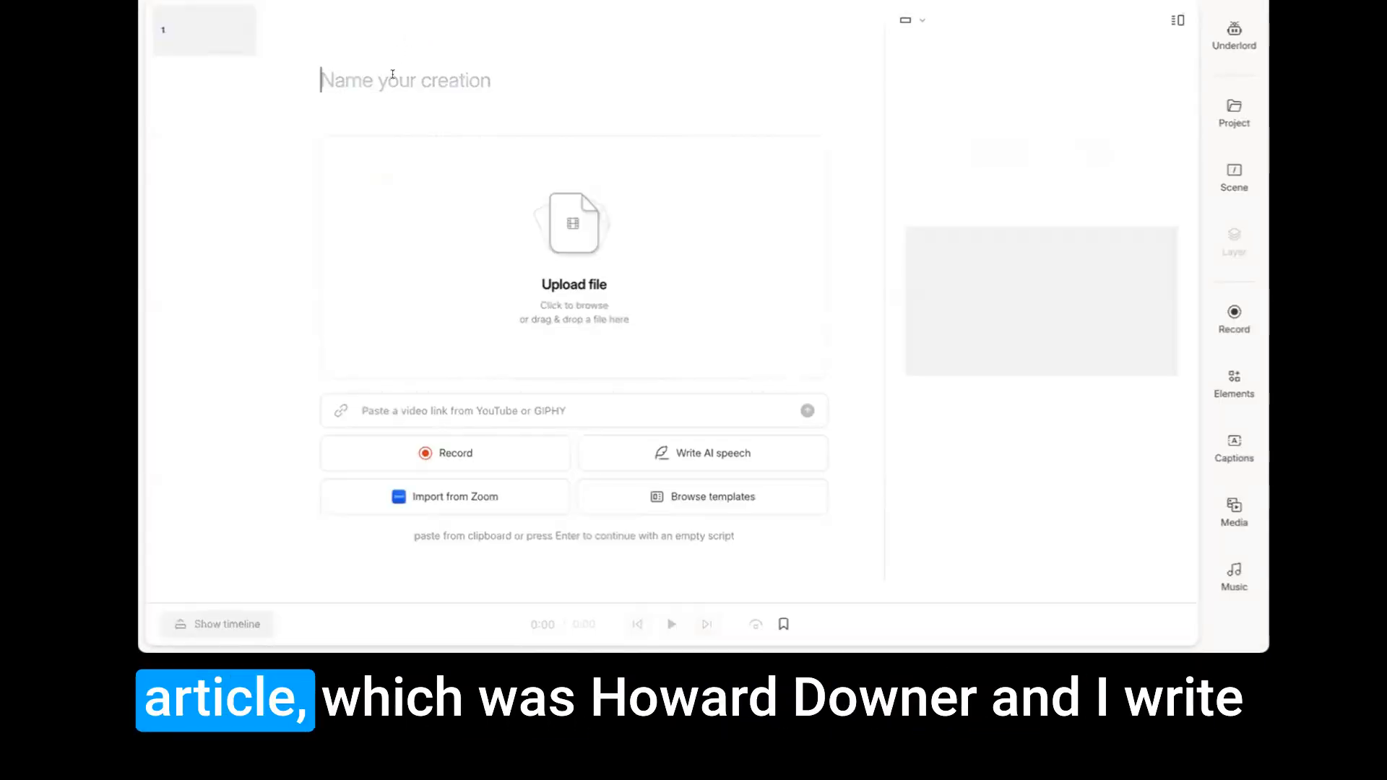
key("ctrl+v")
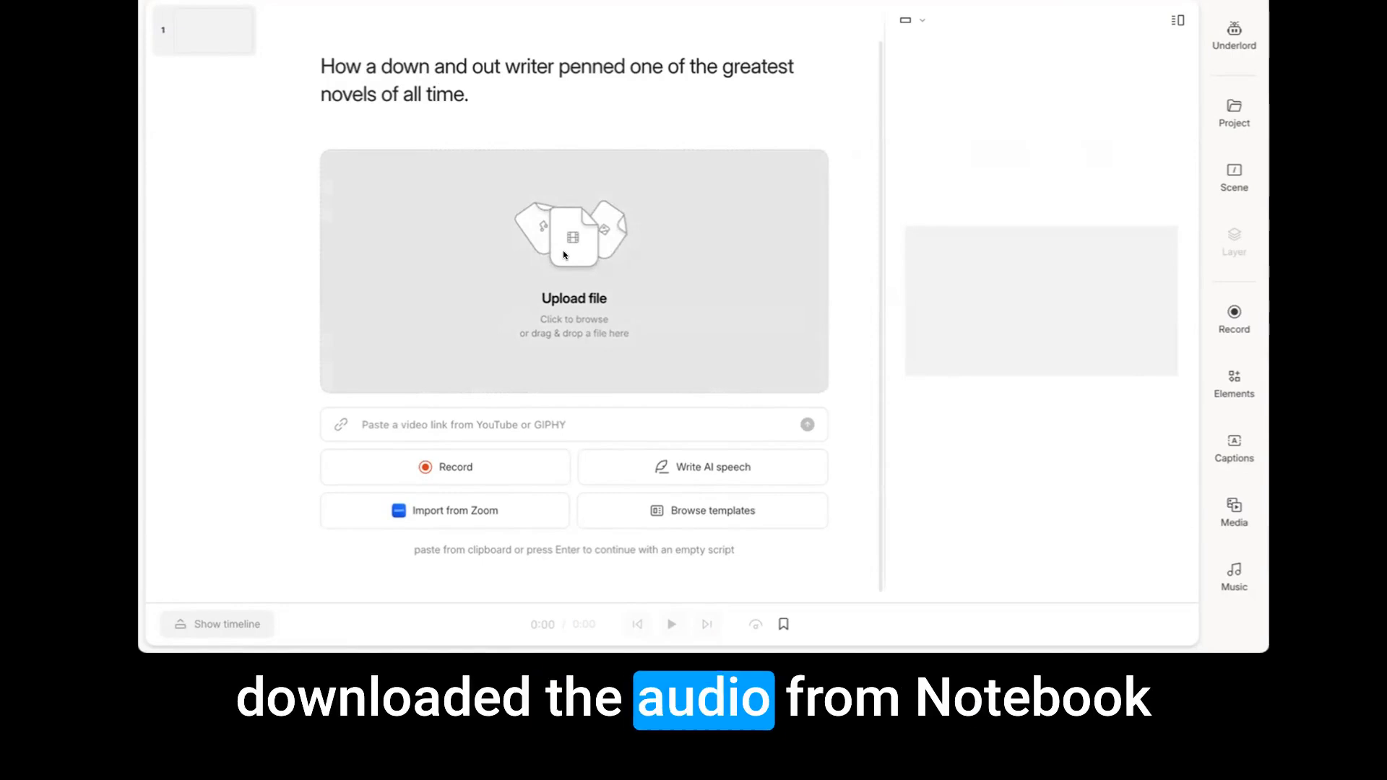
Import Mario.wav into the project and accept its transcription settings with English as the language and one speaker.
left_click(562, 251)
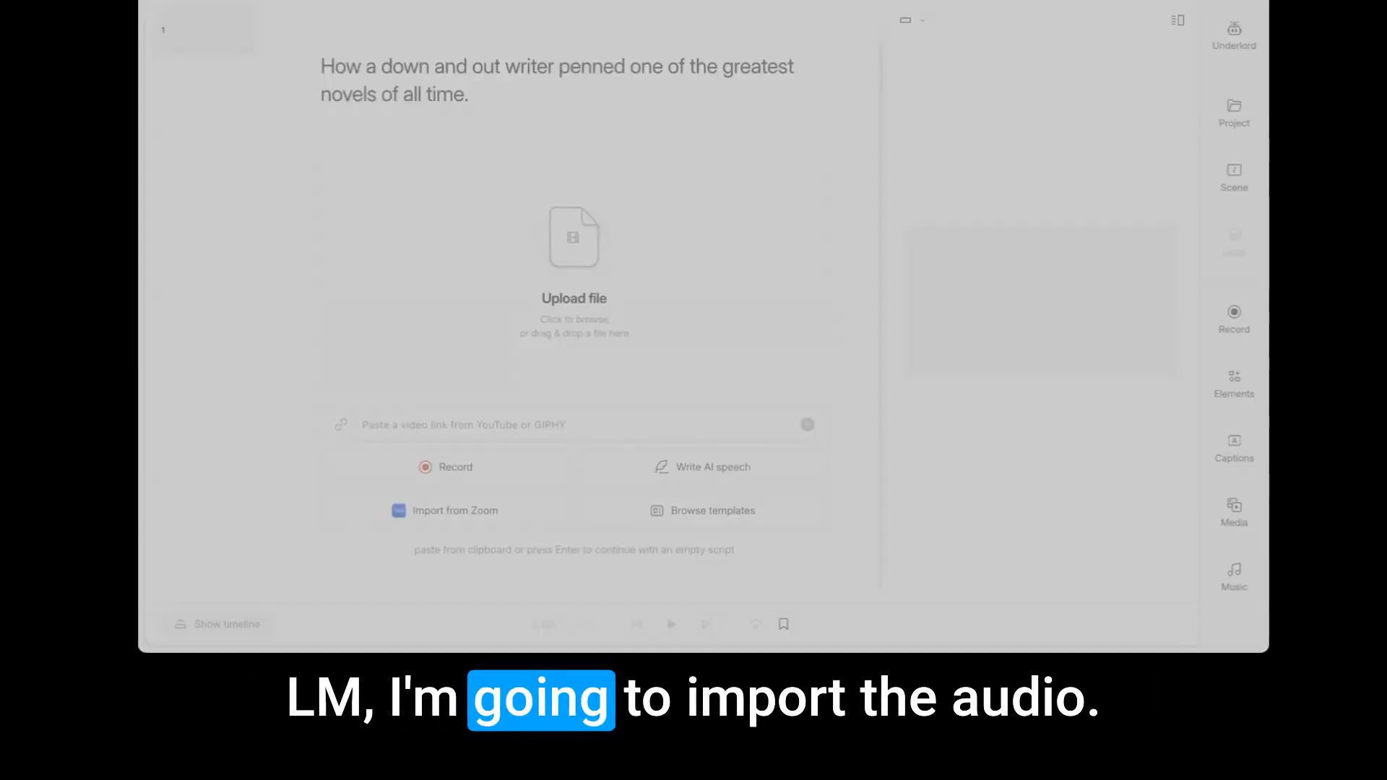
left_click(953, 427)
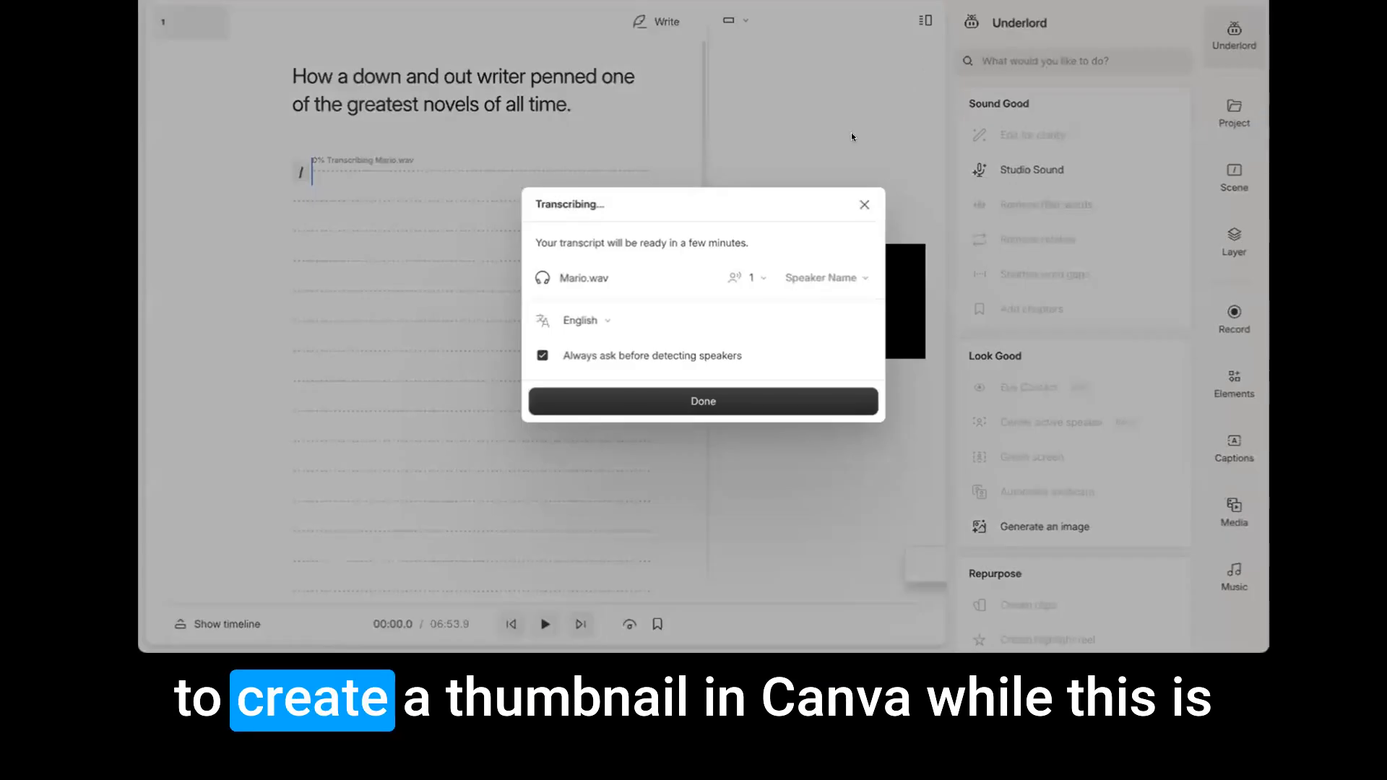
left_click(725, 402)
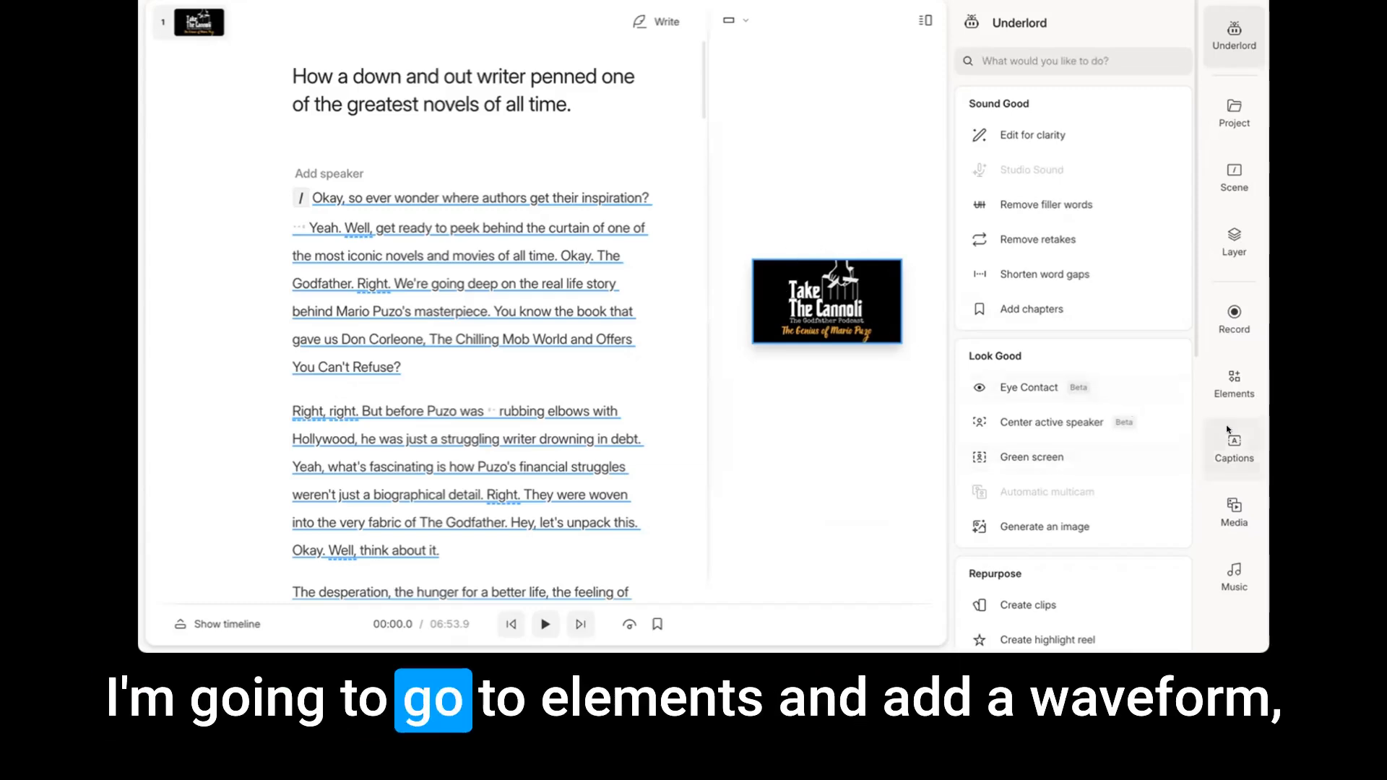
Add a Lines waveform and position it across the lower part of the "Take The Cannoli" cover image.
left_click(1234, 384)
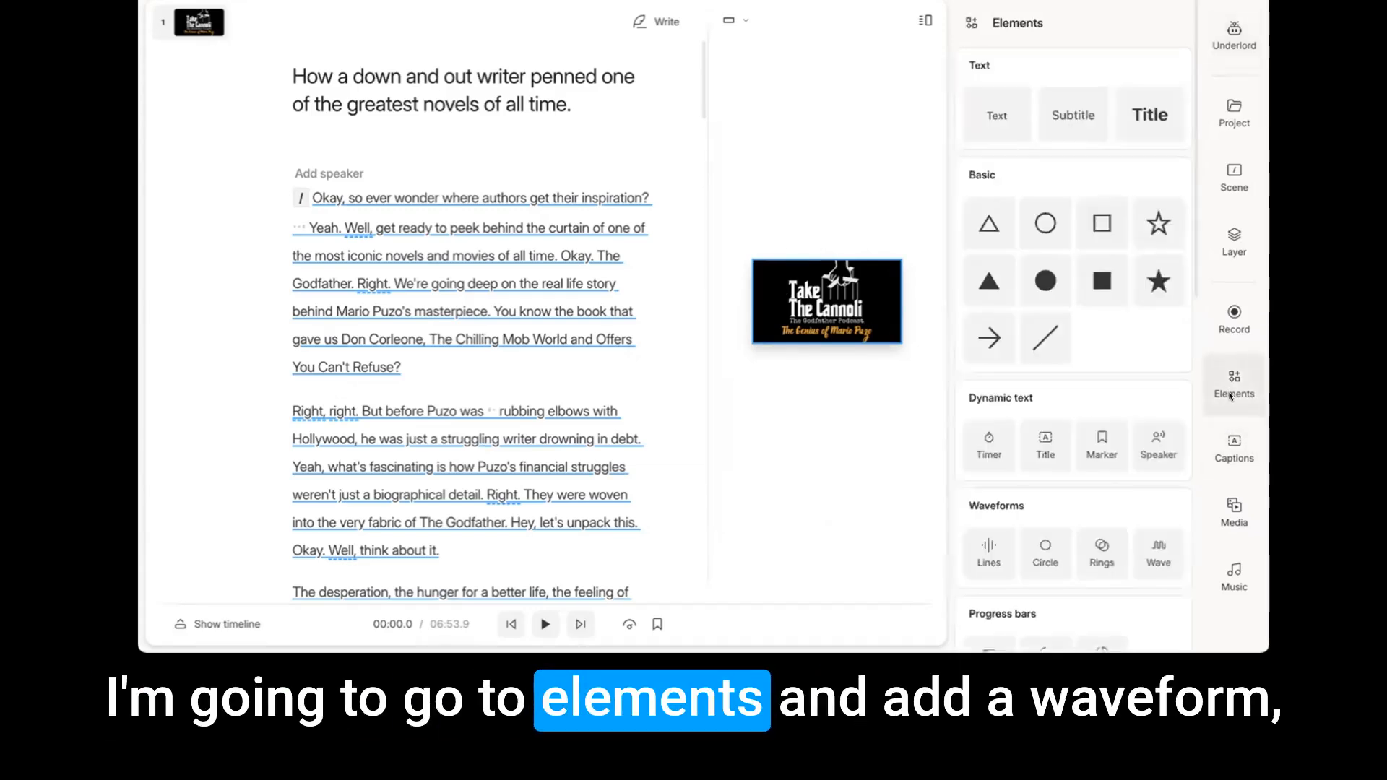
left_click(988, 553)
left_click_drag(831, 332, 902, 354)
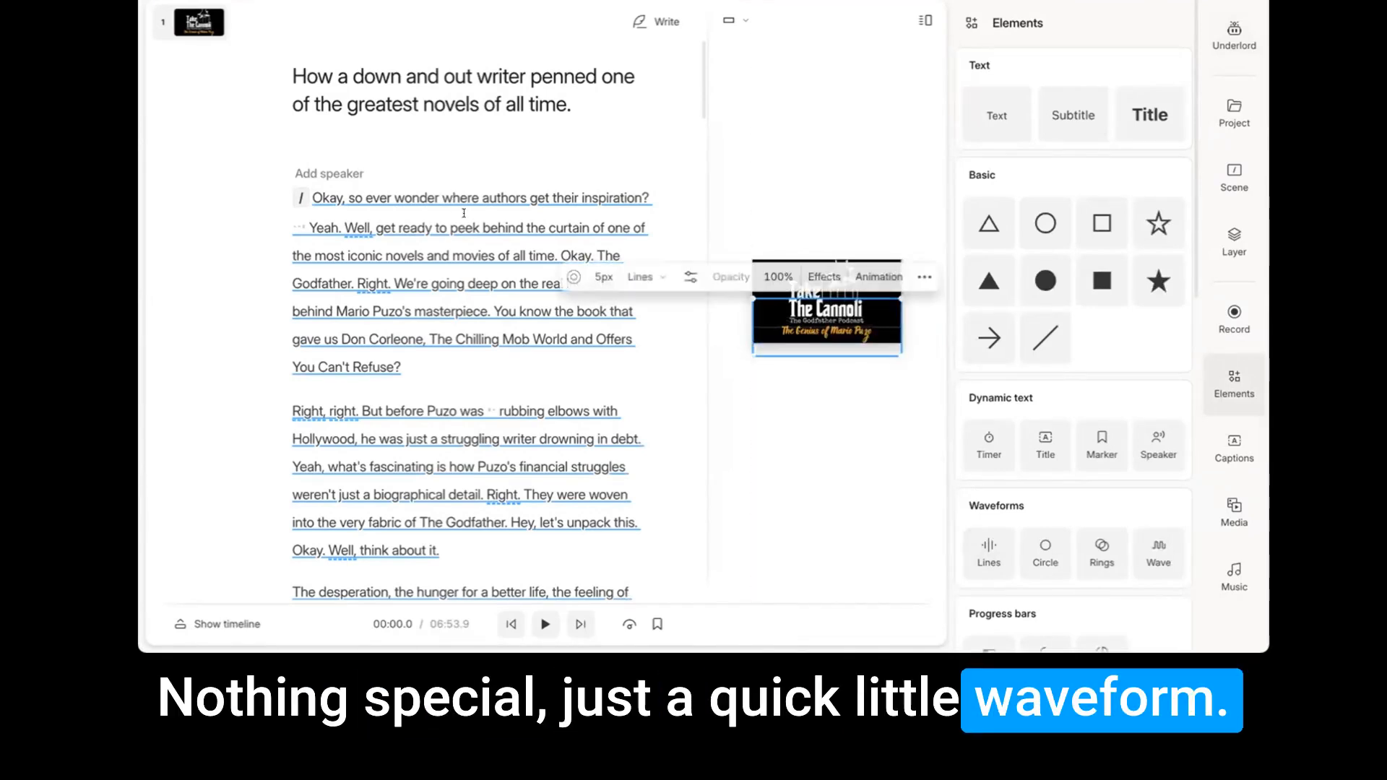
Play the first few seconds of the project to check how the waveform looks and sounds.
left_click(341, 191)
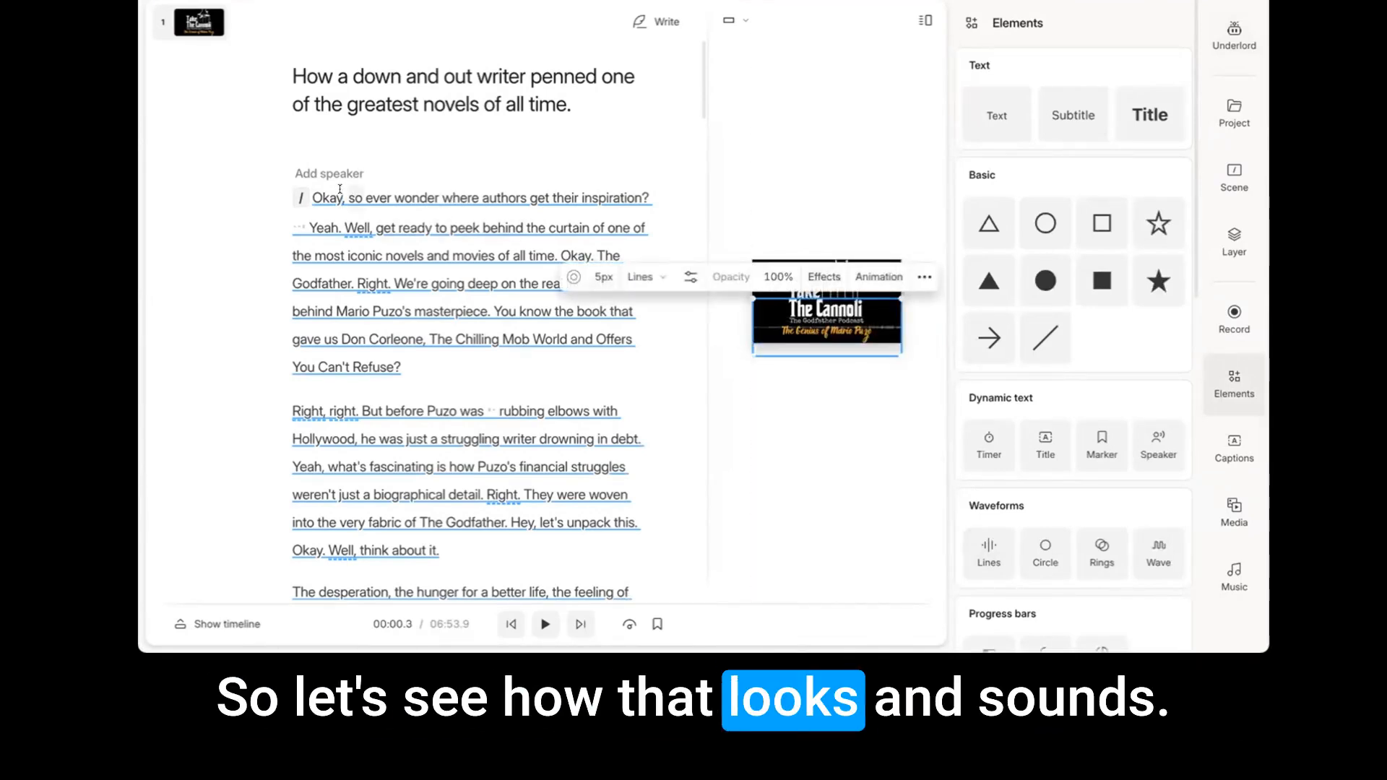
key("space")
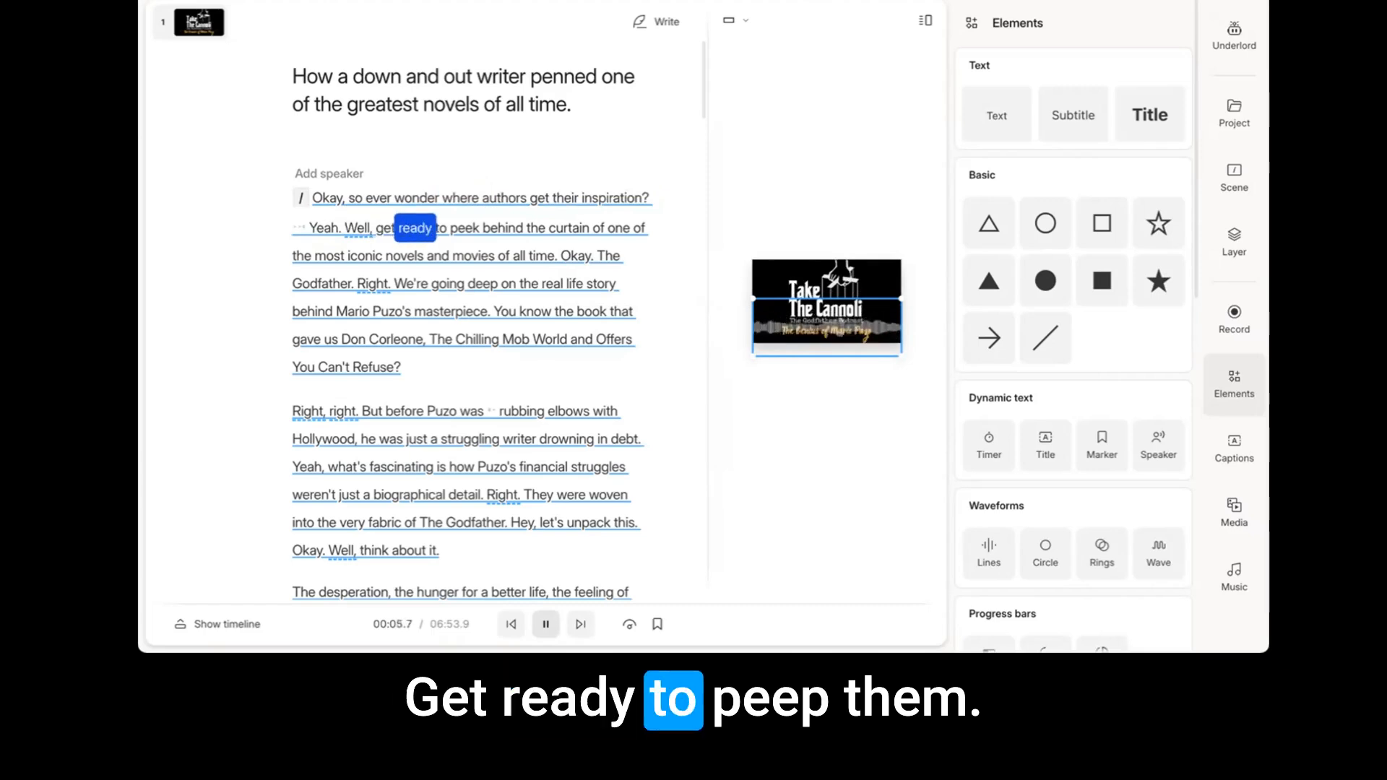
key("space")
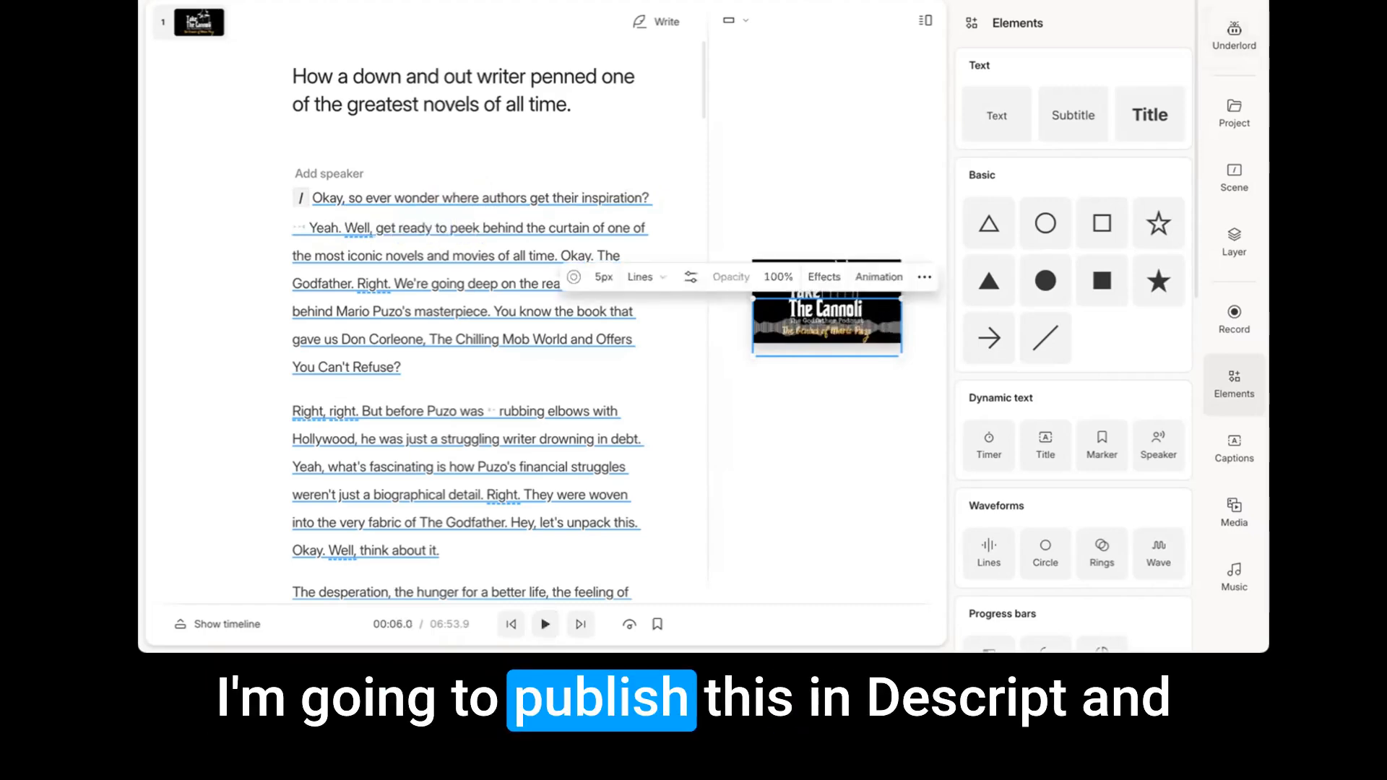
Publish the project as a web link at 1080p with access for anyone with the link.
left_click(1221, 1)
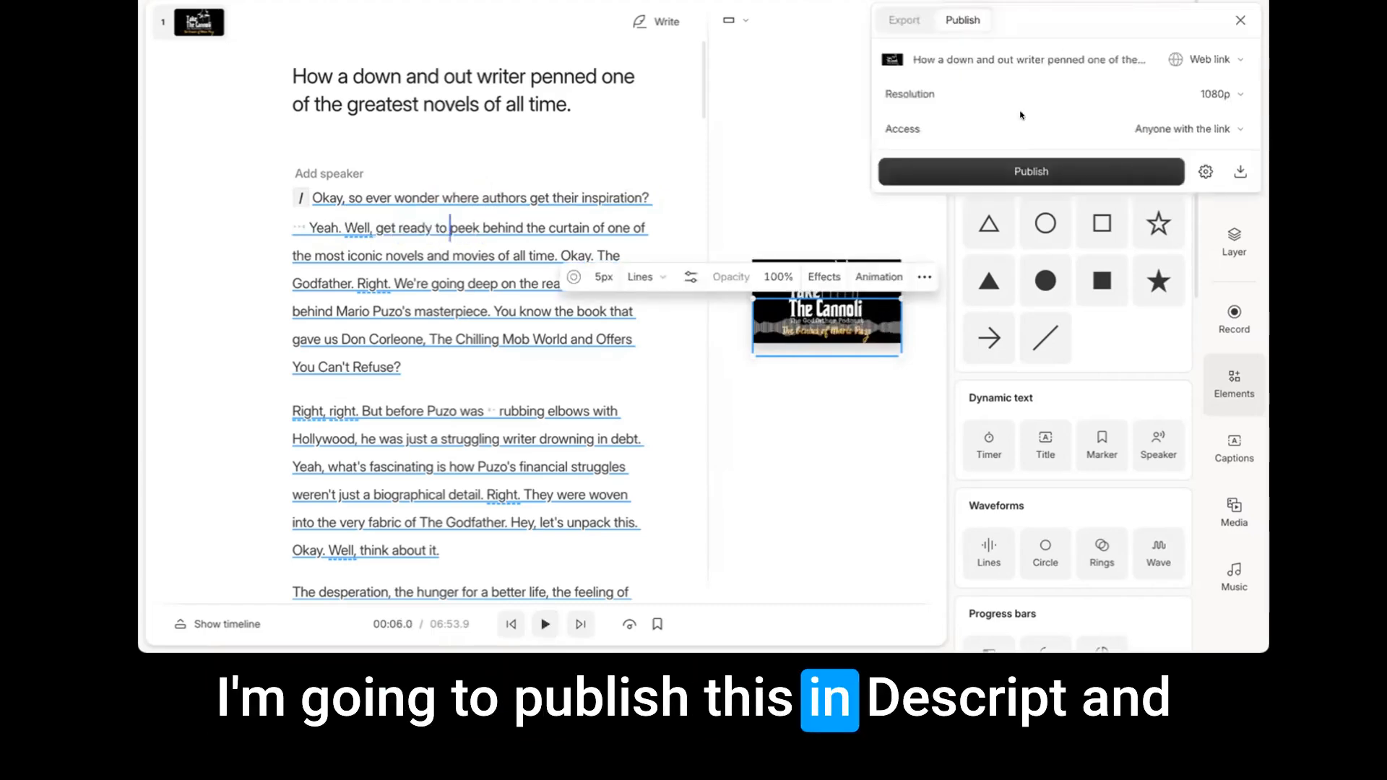
left_click(1094, 184)
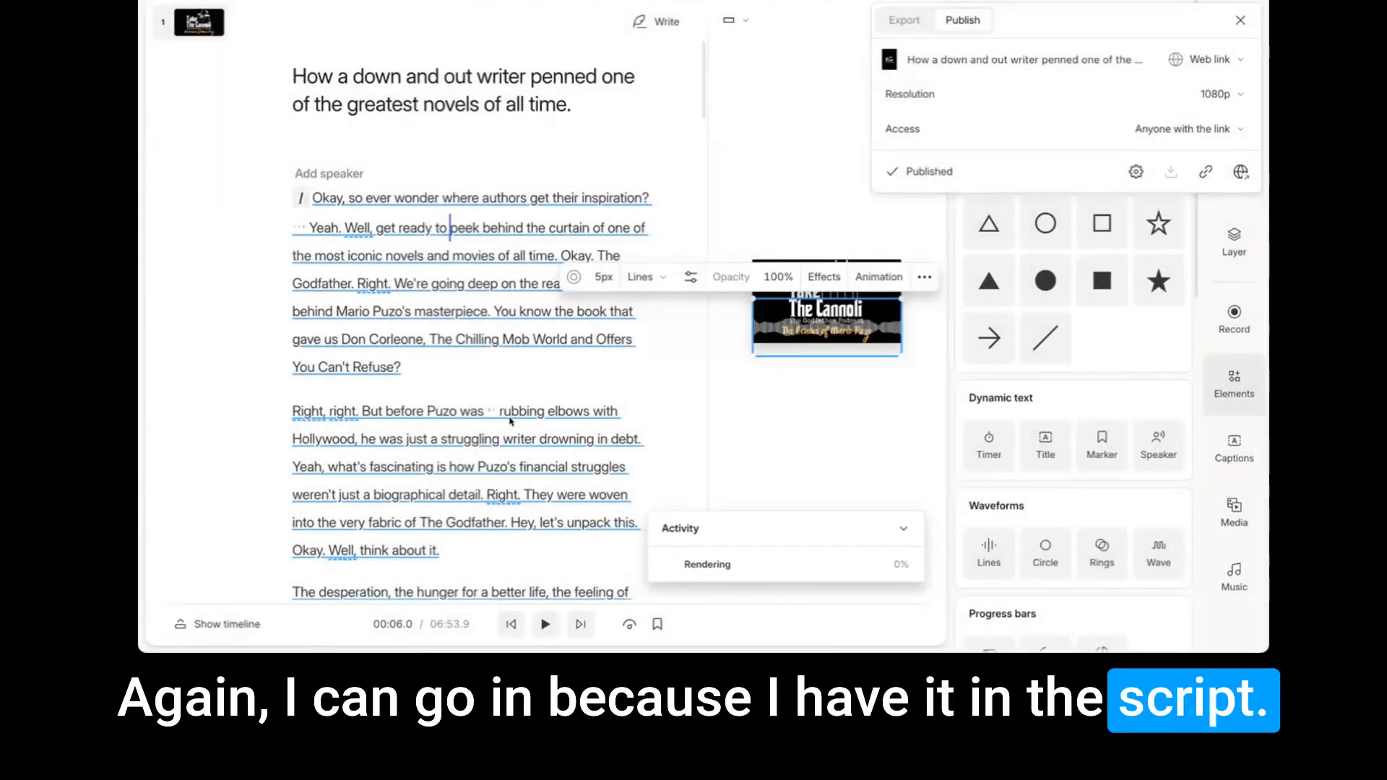
left_click(510, 422)
Look through the transcript and play the passage starting at "Apparently, he turned in the manuscript for The Godfather".
scroll(552, 409, "down", 15)
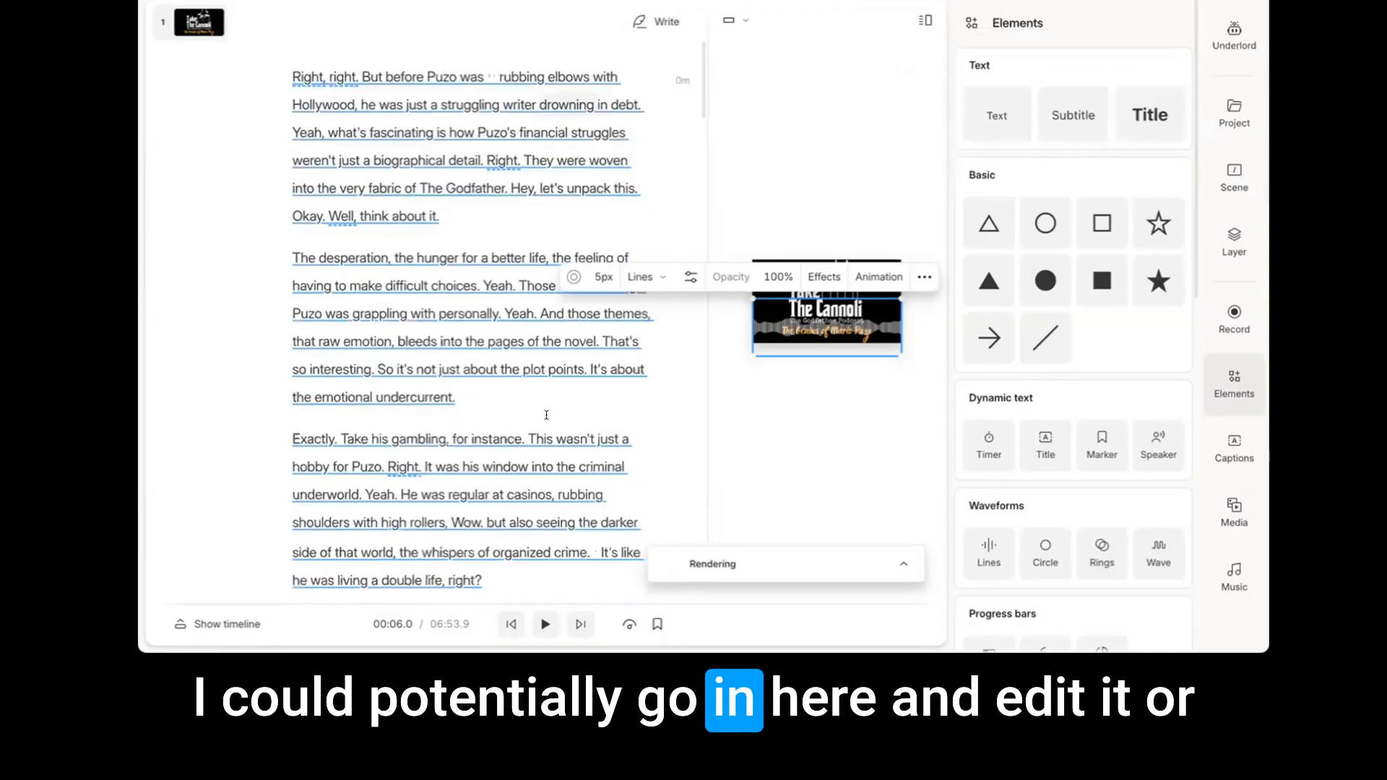
scroll(545, 421, "down", 8)
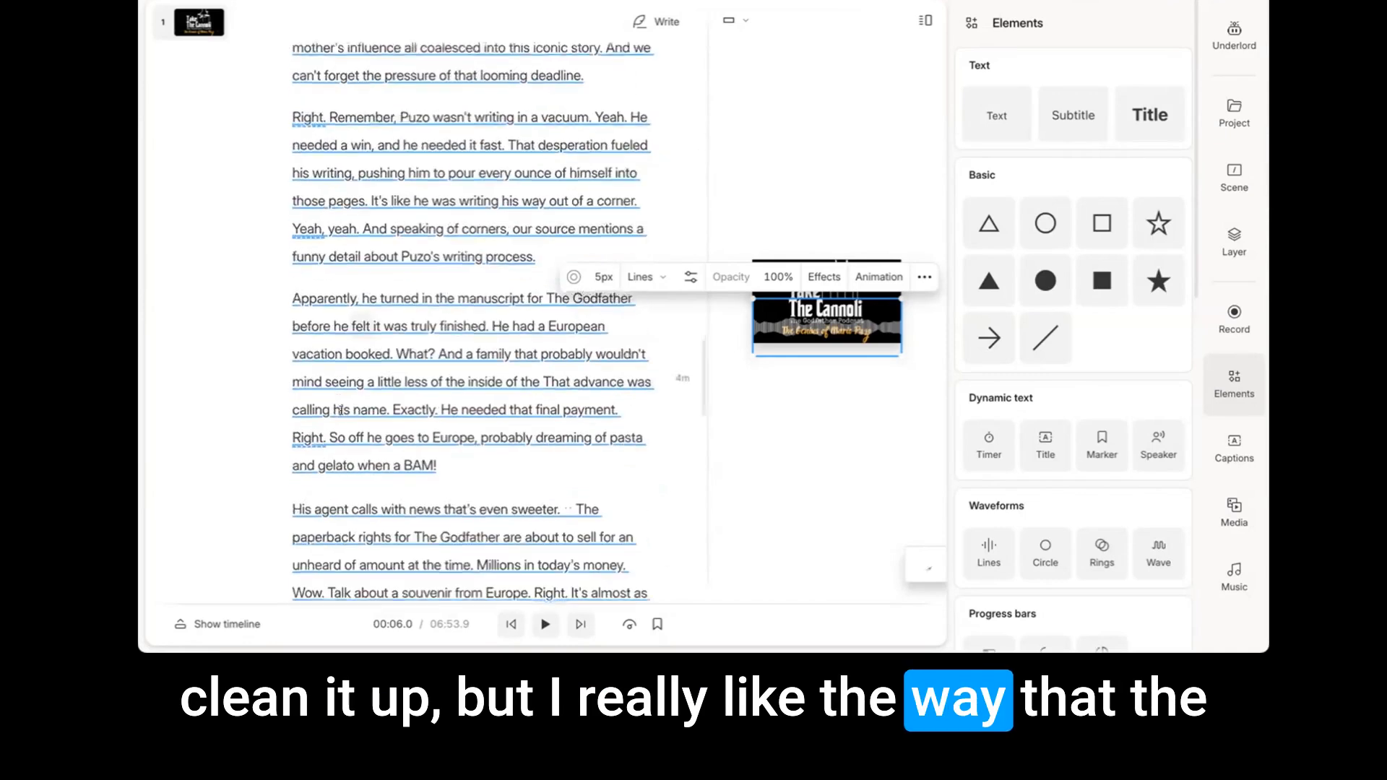
scroll(367, 396, "down", 2)
scroll(409, 423, "down", 1)
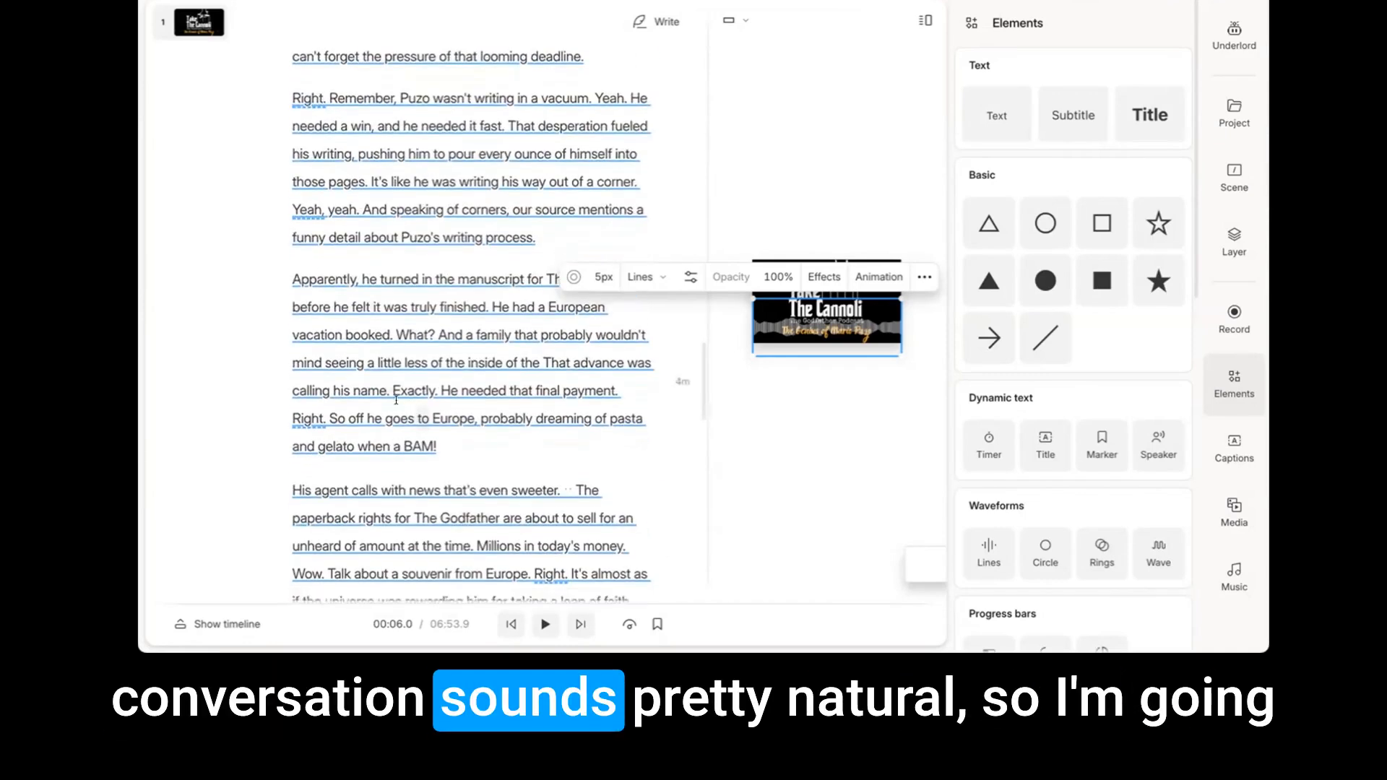
left_click(296, 271)
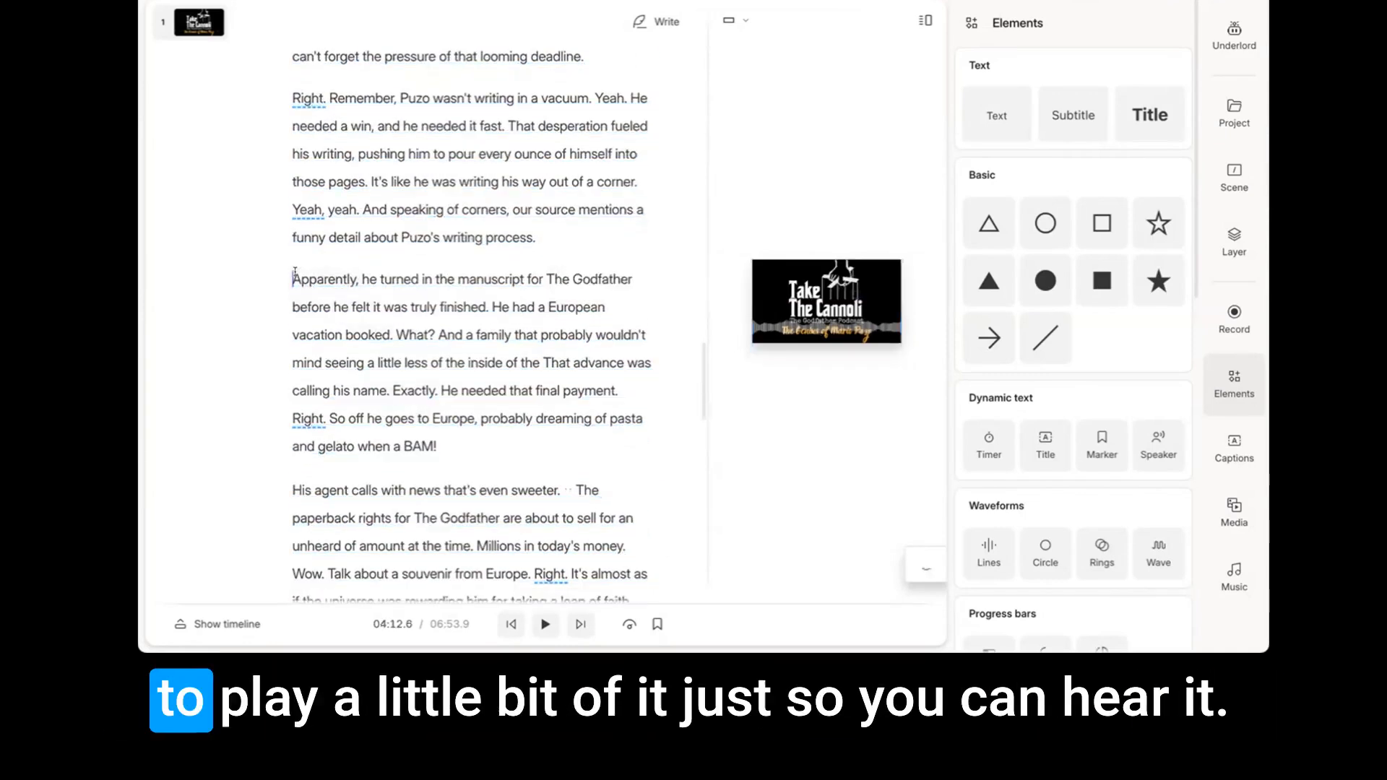
key("space")
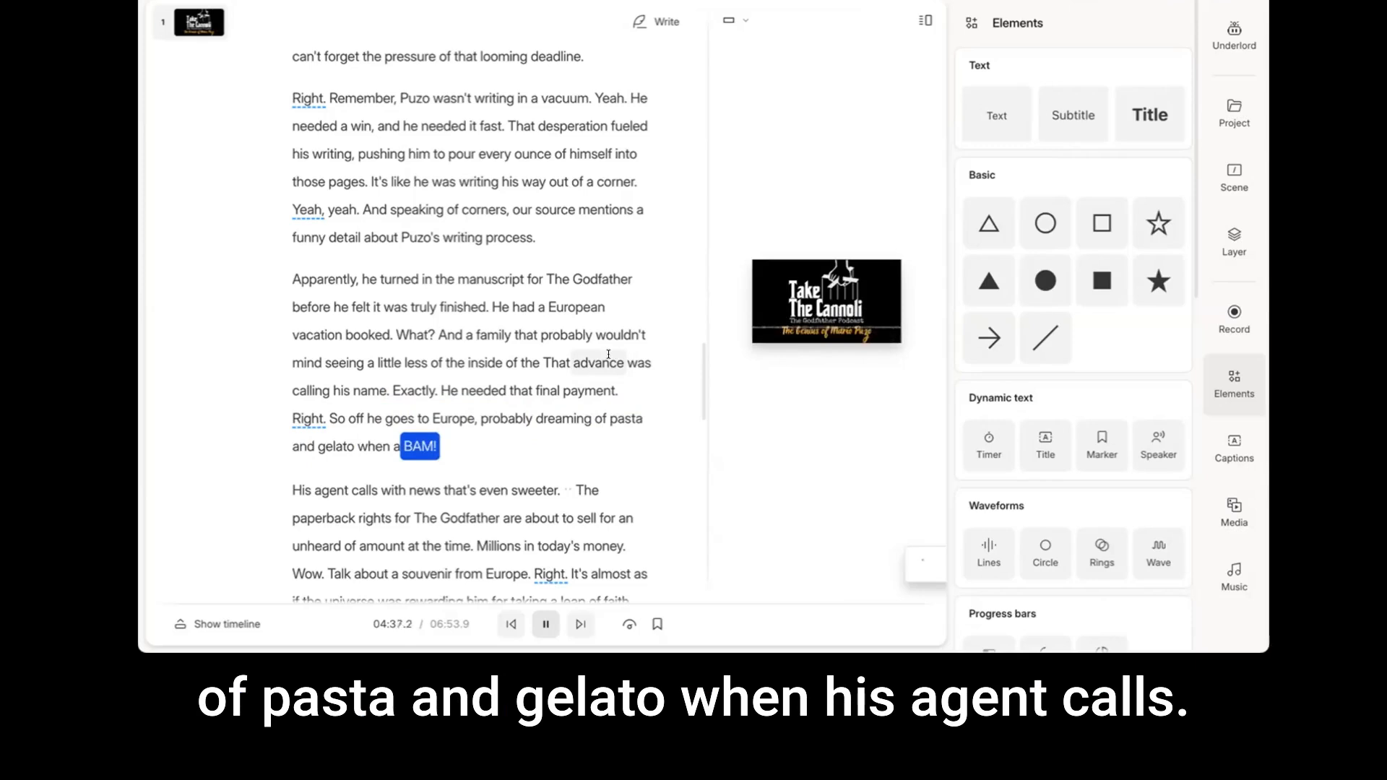
key("space")
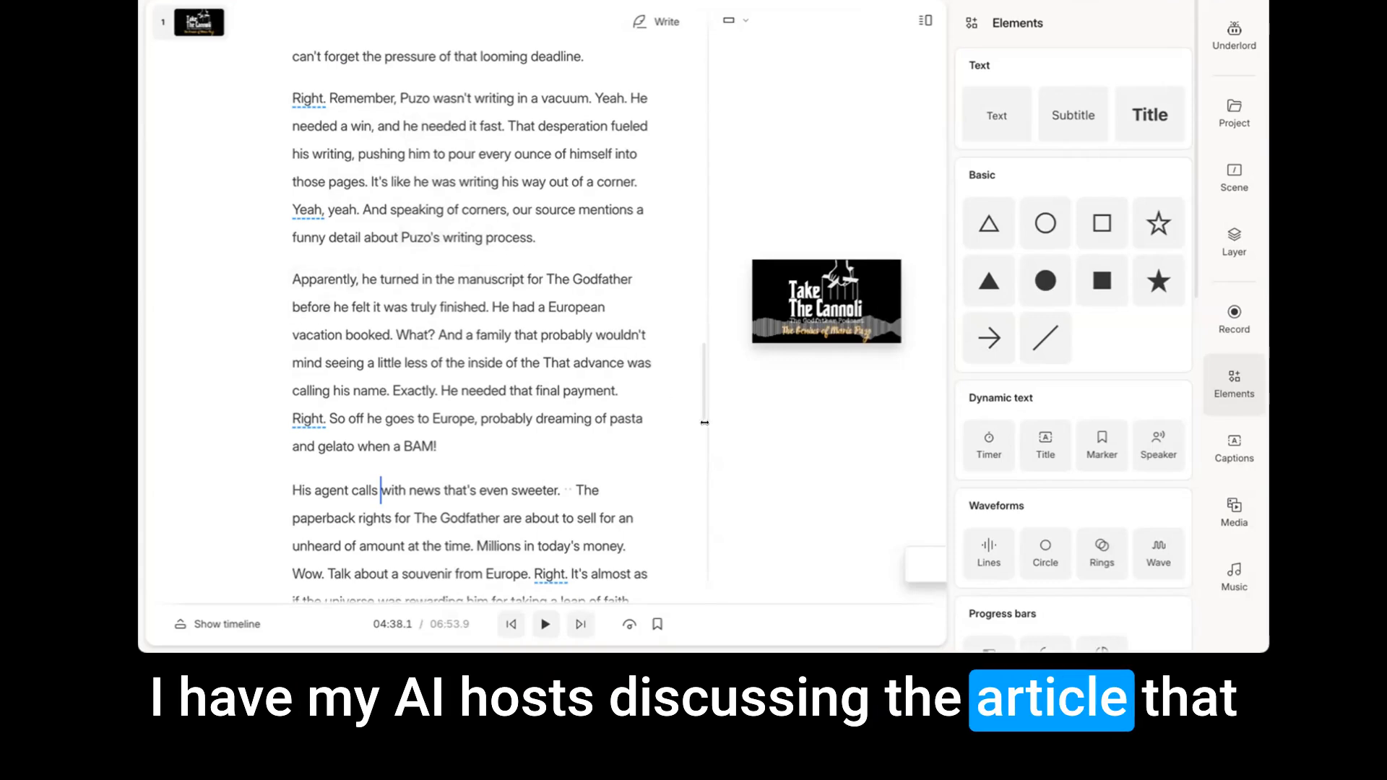
mouse_move(699, 400)
left_mouse_down()
mouse_move(699, 578)
mouse_move(713, 482)
left_mouse_up()
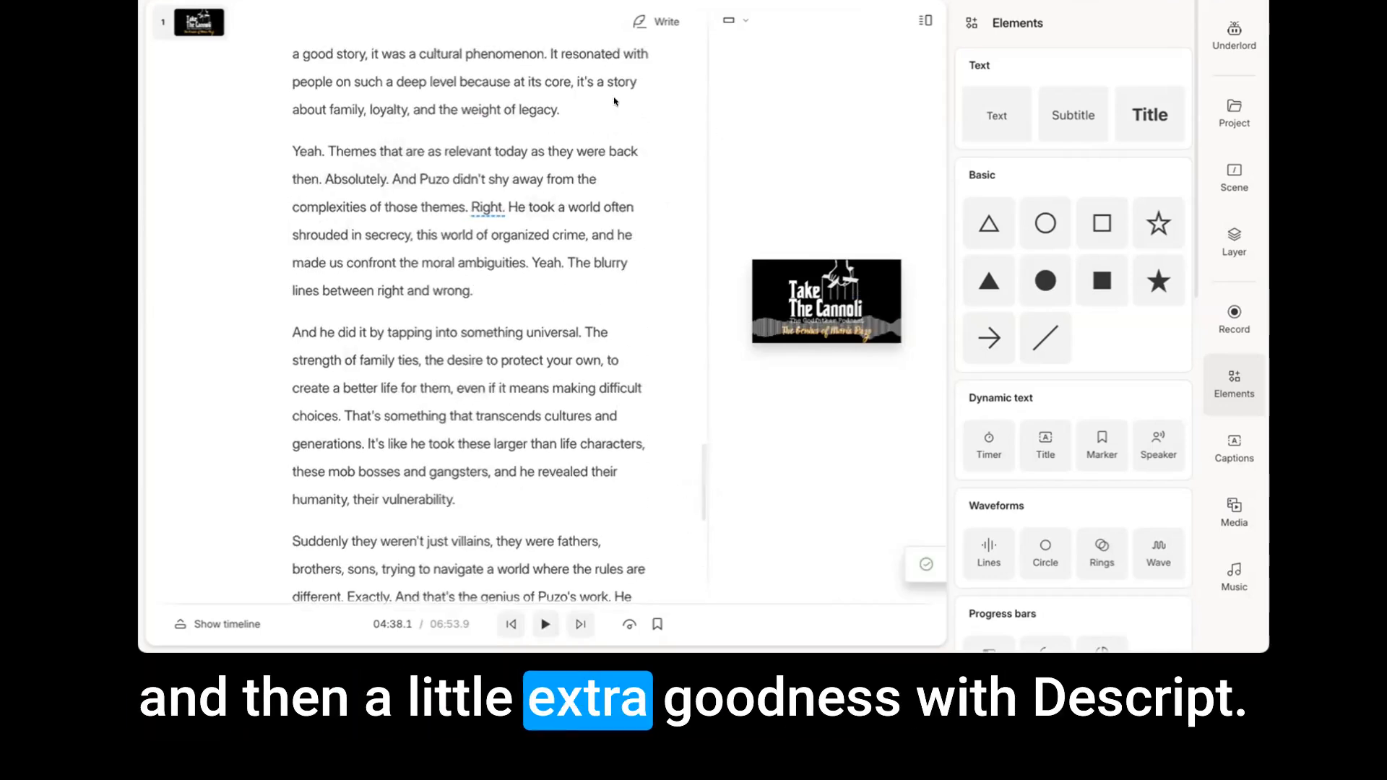